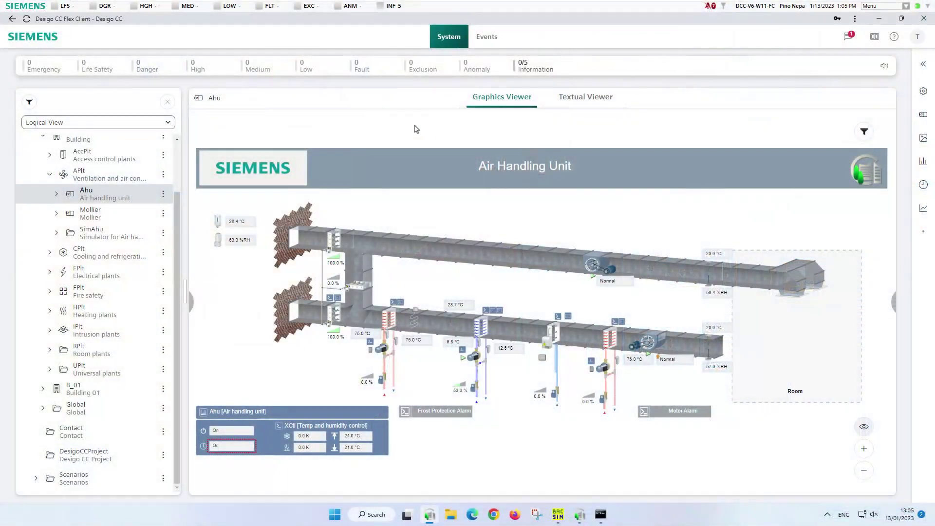
From the Ahu graphic, show its related items with the Sched scheduler listed
click(415, 128)
click(924, 186)
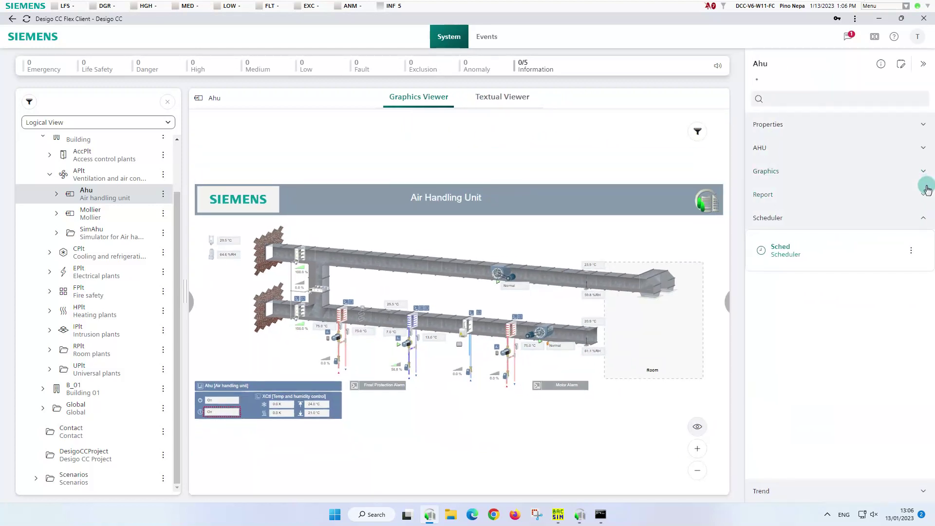
Send the Sched scheduler to the primary pane to display its January 2023 weekly schedule
click(911, 251)
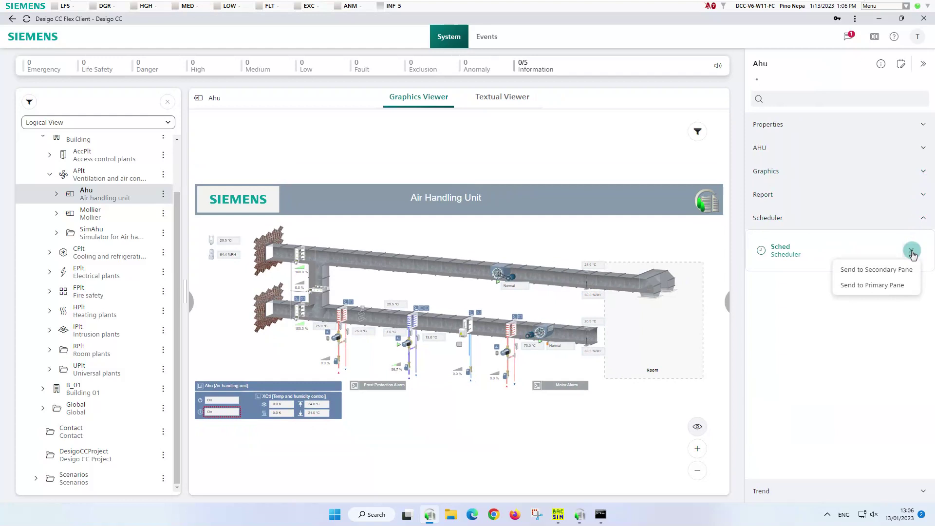
click(900, 287)
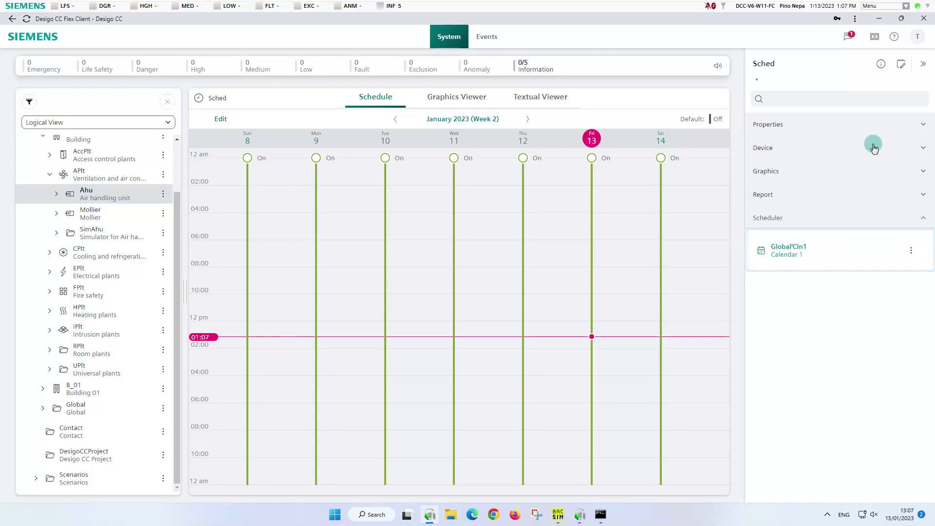
Collapse the side panel, select Ahu in the tree, and open the schedule behind its On field
click(923, 65)
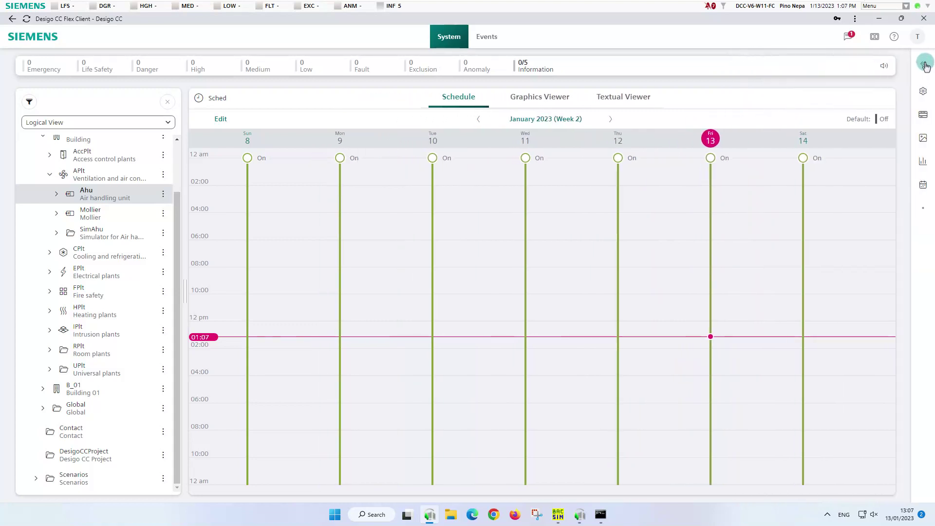
click(94, 195)
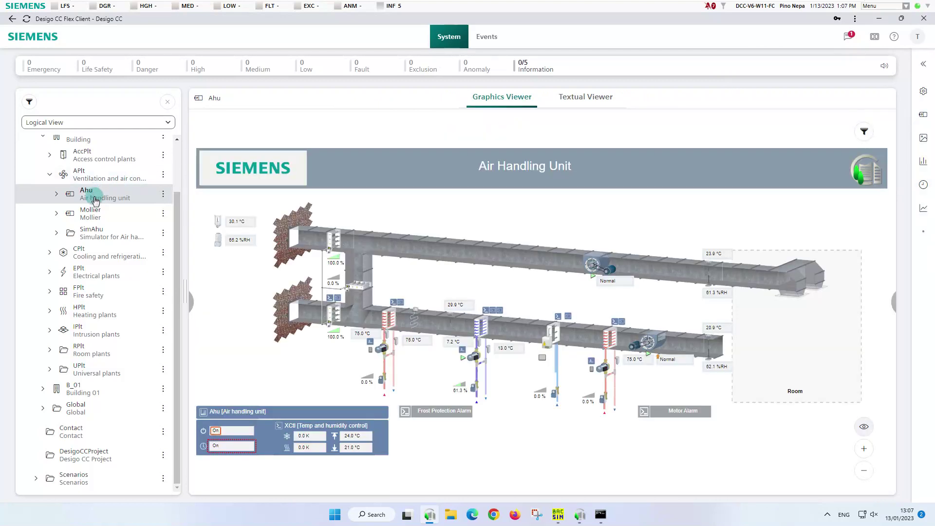
click(223, 446)
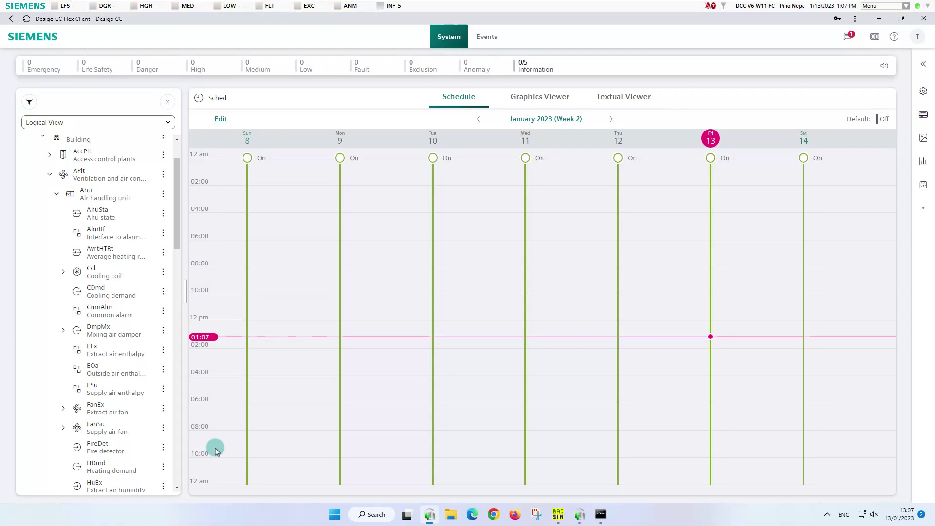
Switch to Application View and open Schedules > BACnetSchedules, listing Ahu'Sched, HGrp'Sched and Flr01'Sched
click(93, 124)
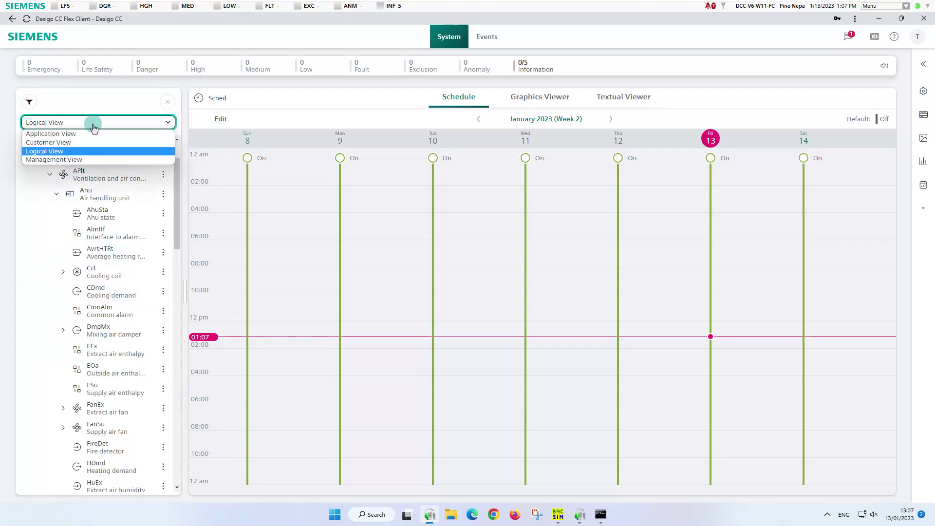
click(93, 134)
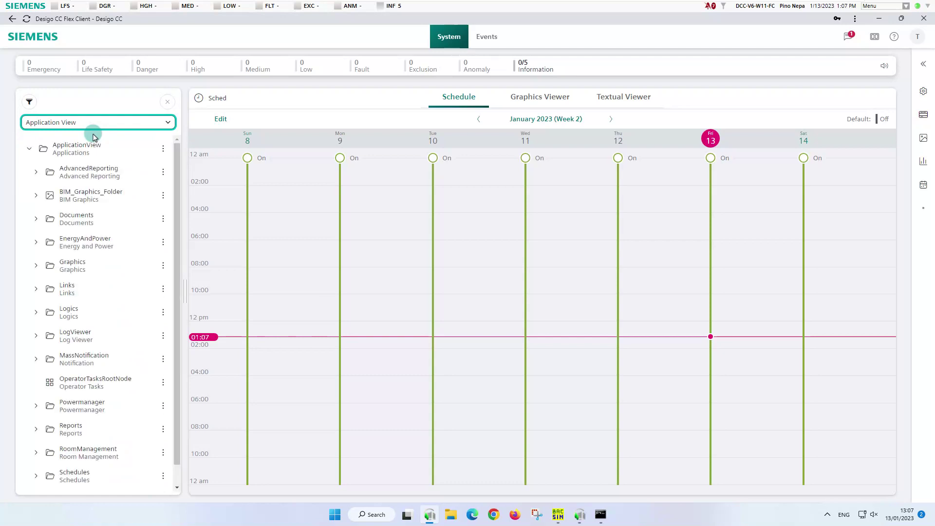
click(82, 476)
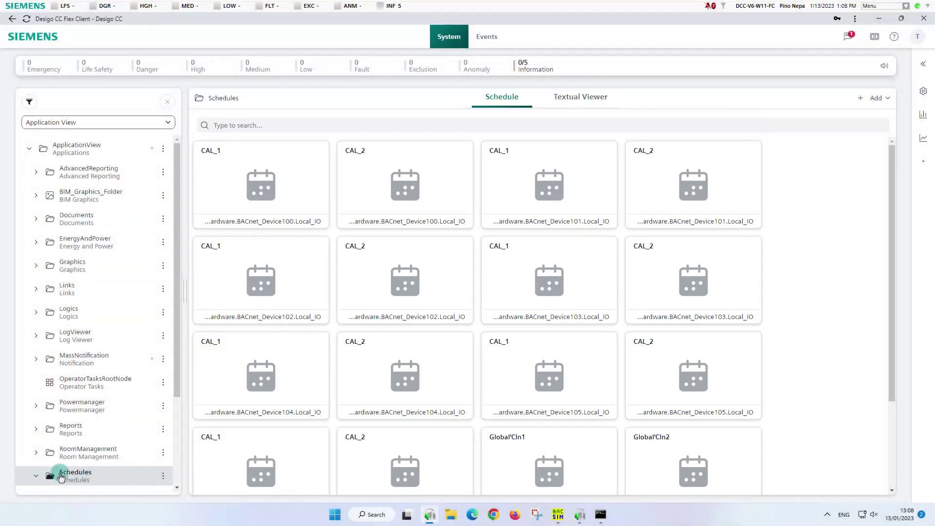
click(110, 475)
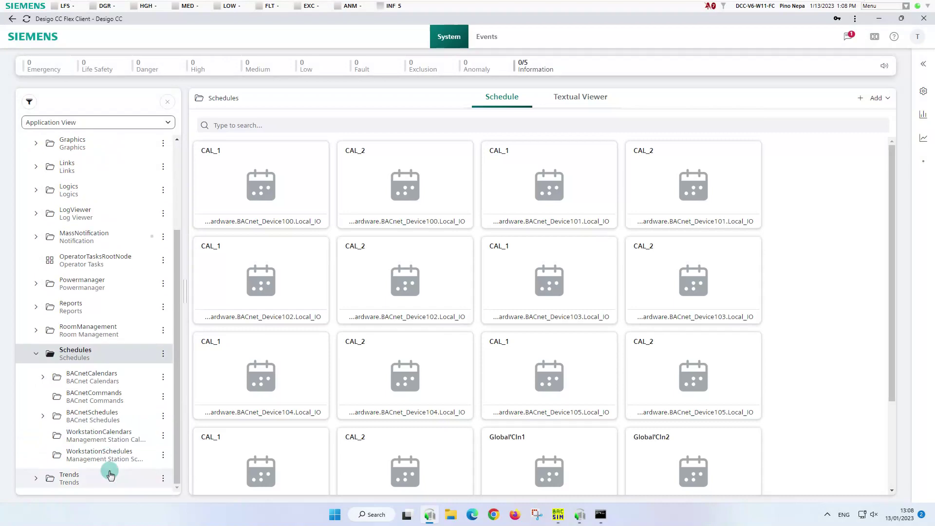
click(100, 414)
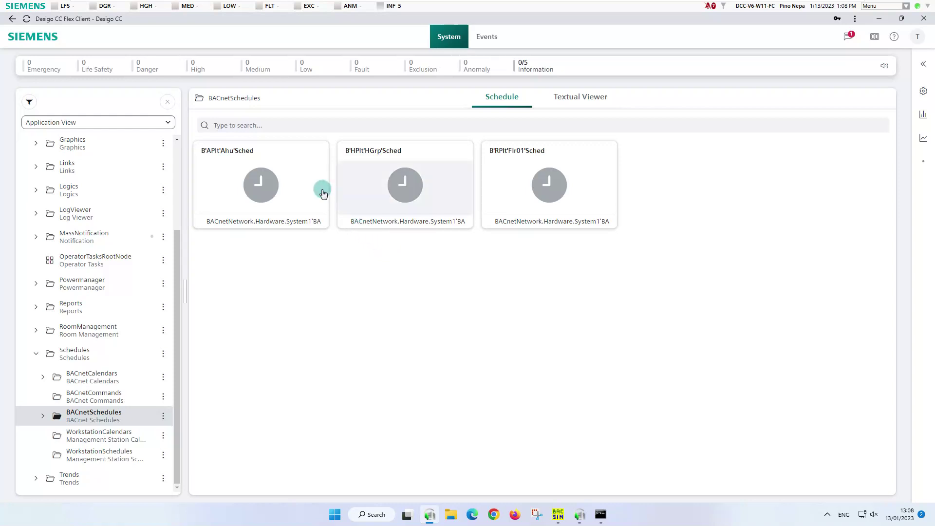
Open B'APlt'Ahu'Sched, browse weeks forward and back, then return to January 2023 Week 2
click(298, 177)
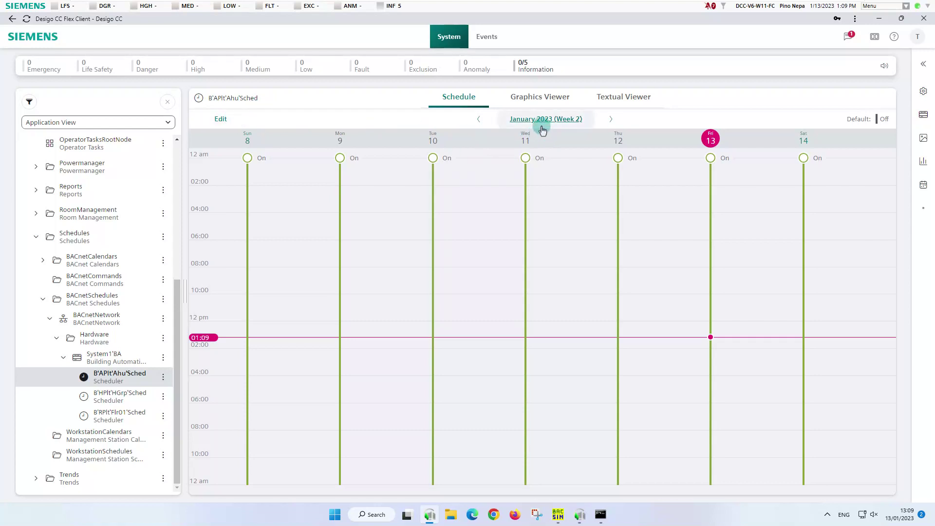
click(612, 119)
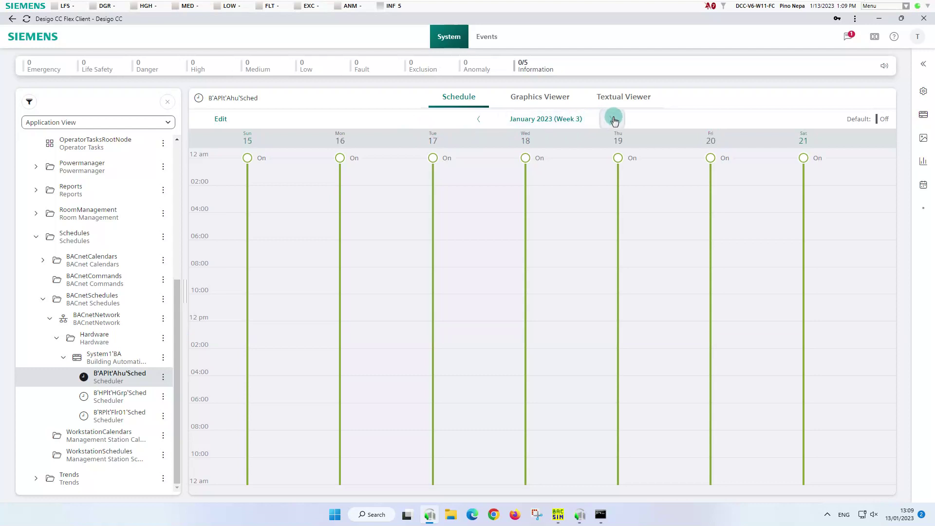
click(614, 119)
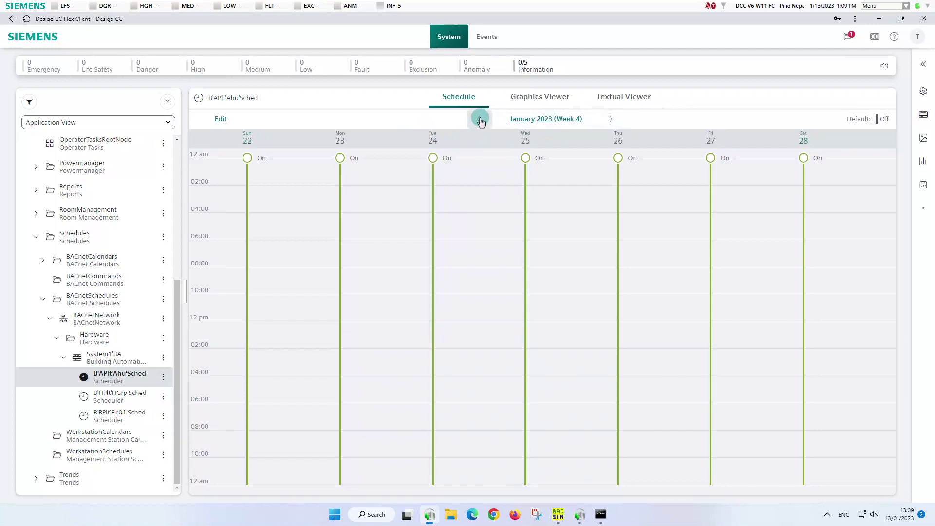
click(480, 120)
click(480, 120)
click(480, 119)
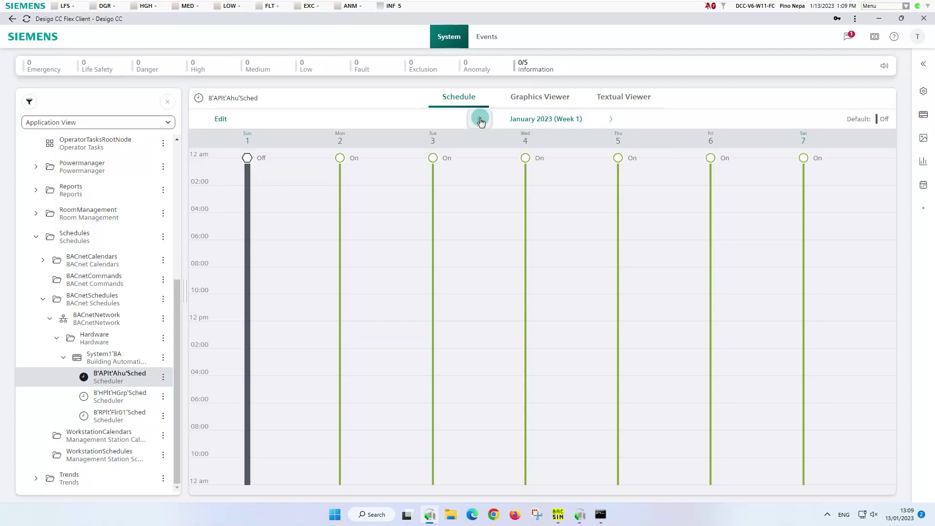
click(480, 120)
click(611, 119)
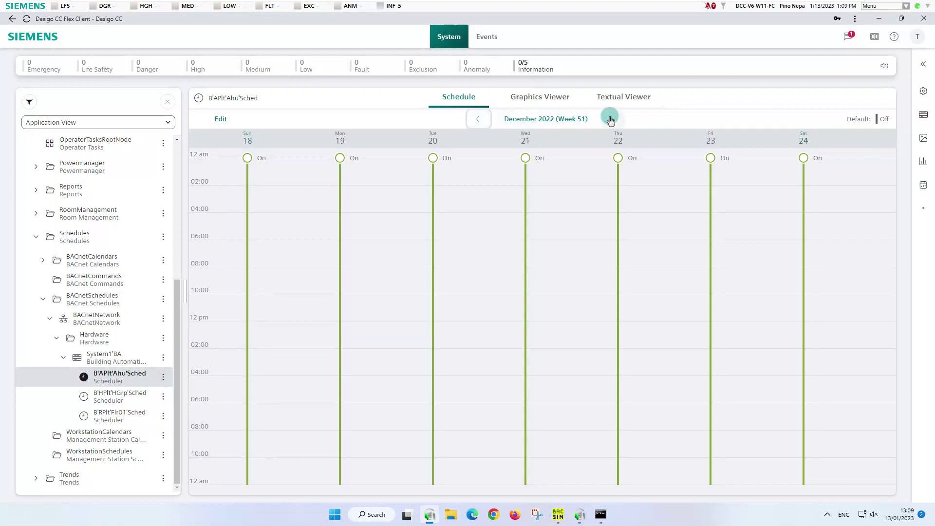
click(611, 119)
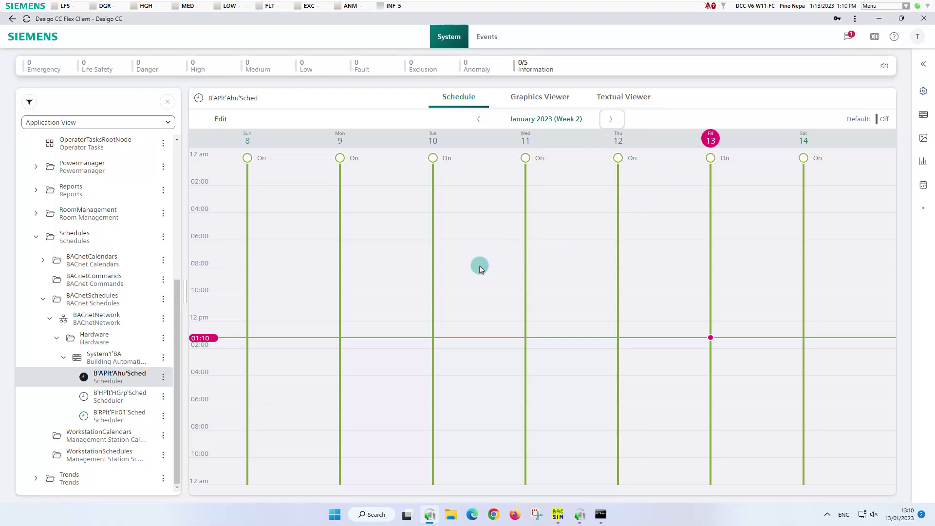
Edit the weekly program so Sunday's and Saturday's midnight entries are Off
click(219, 119)
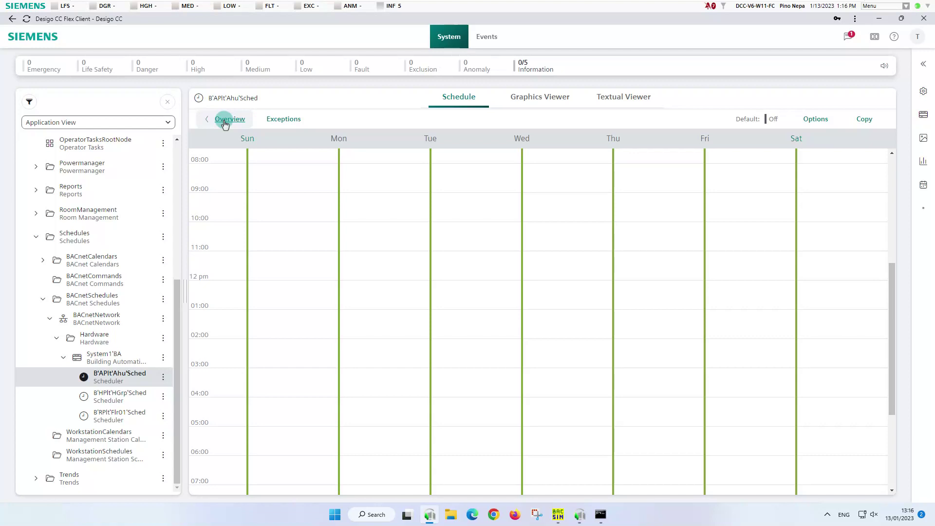
scroll(286, 209, up, 5)
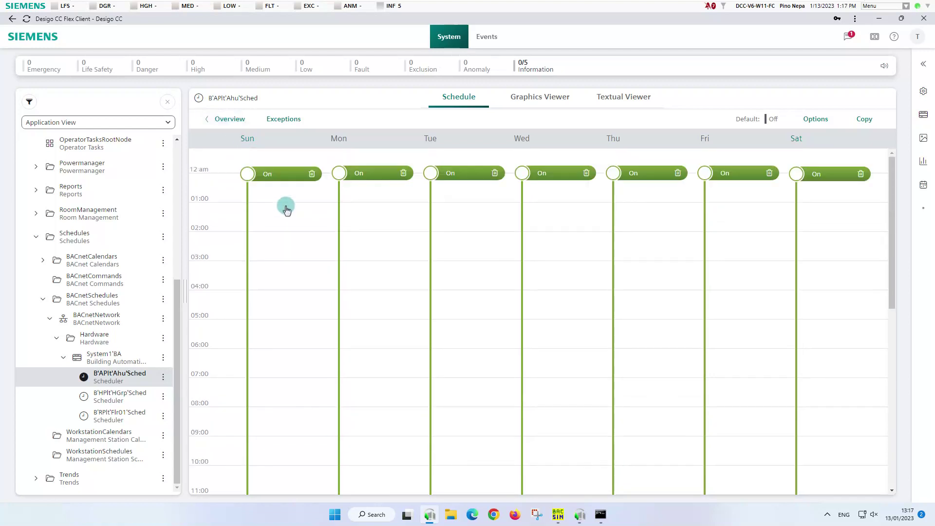
click(280, 176)
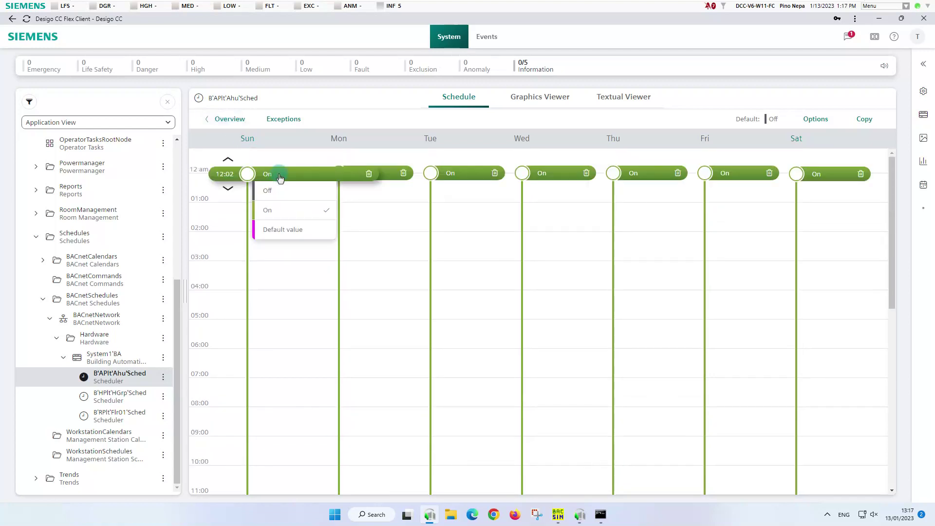
click(277, 193)
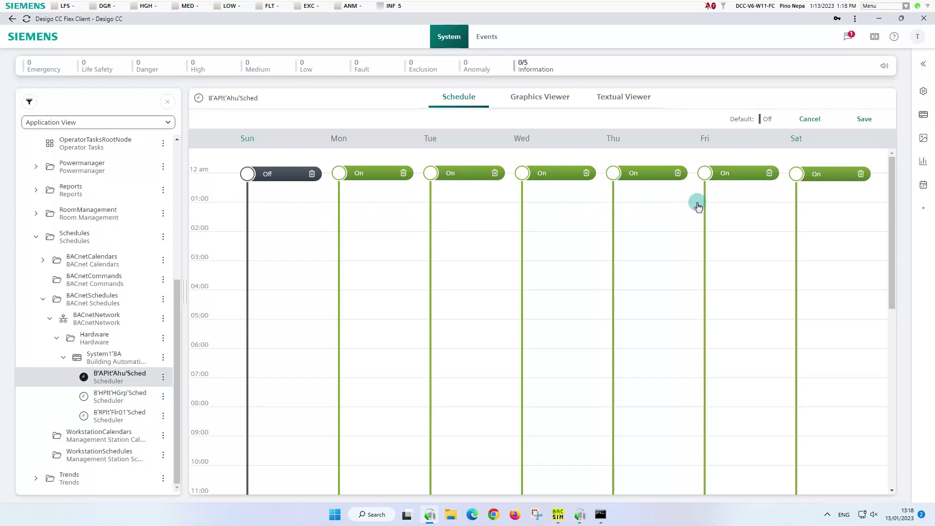
click(836, 181)
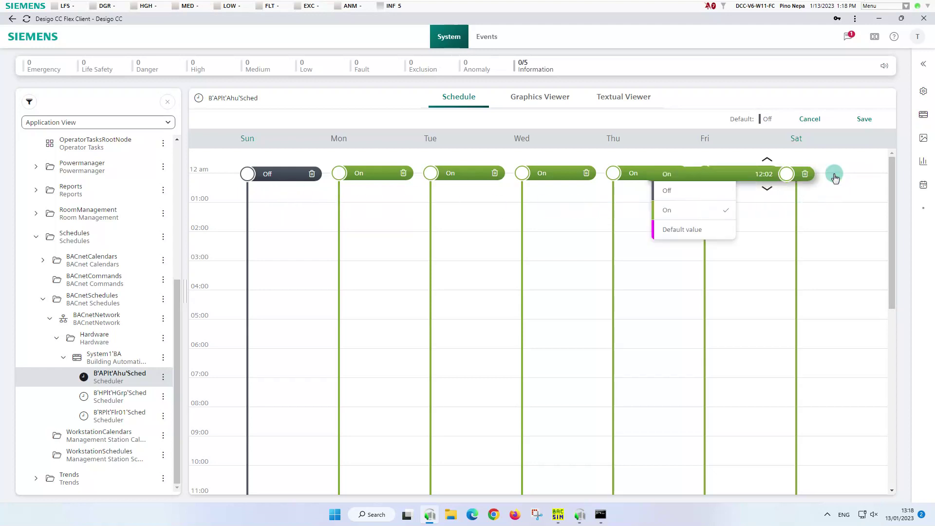
click(670, 192)
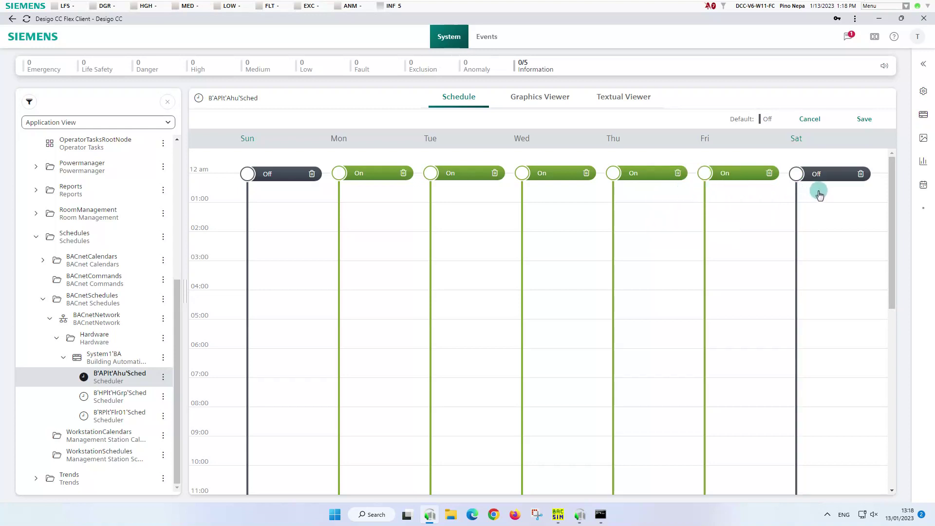
Set Monday Off at midnight and add an On switch point at 06:00
click(385, 179)
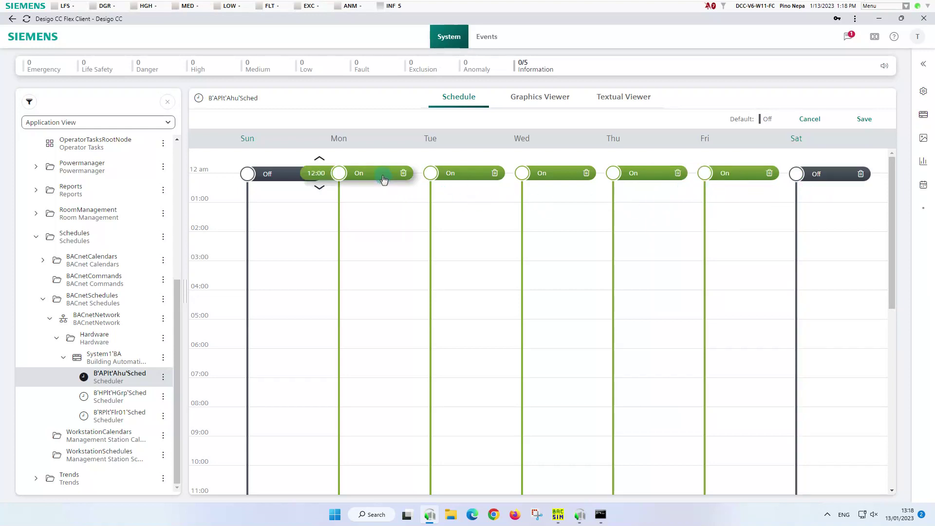
click(380, 192)
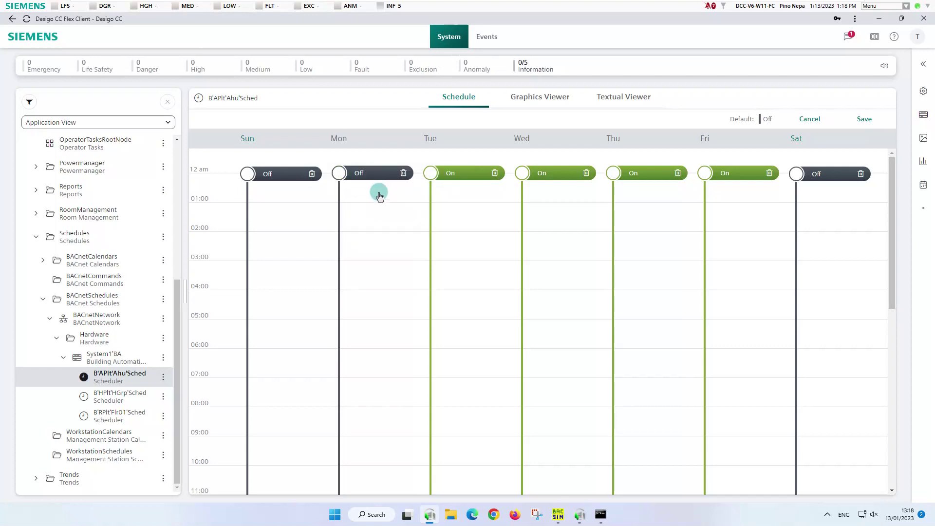
click(380, 352)
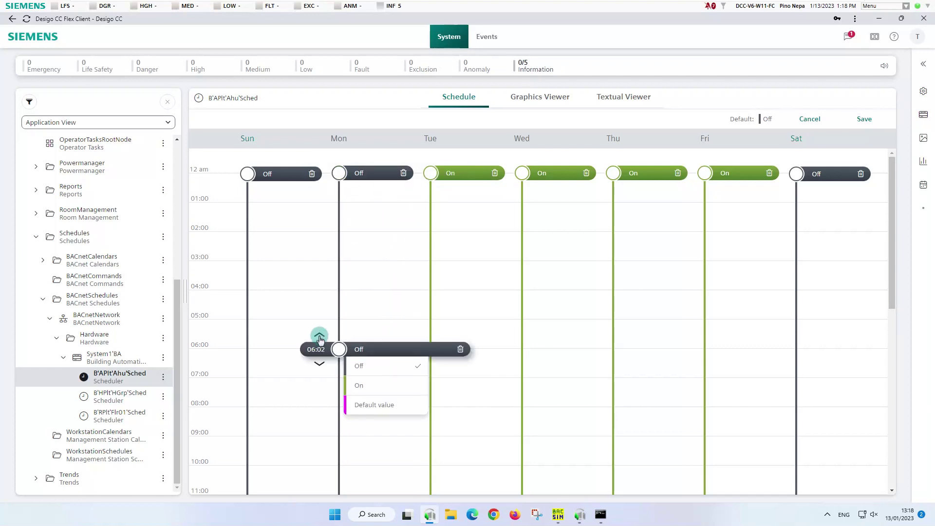
click(319, 336)
click(320, 336)
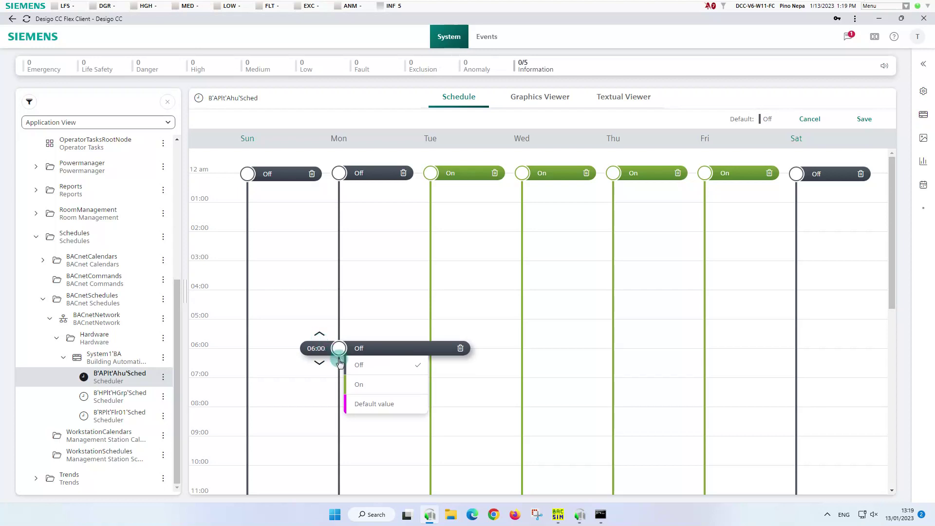
click(366, 385)
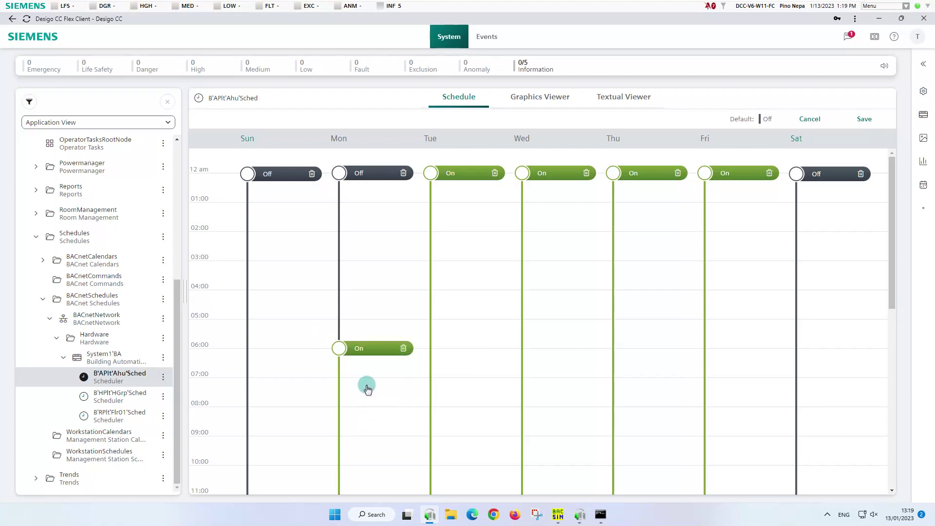
Add an Off switch point at 07:00 pm on Monday and save the schedule
scroll(366, 387, down, 7)
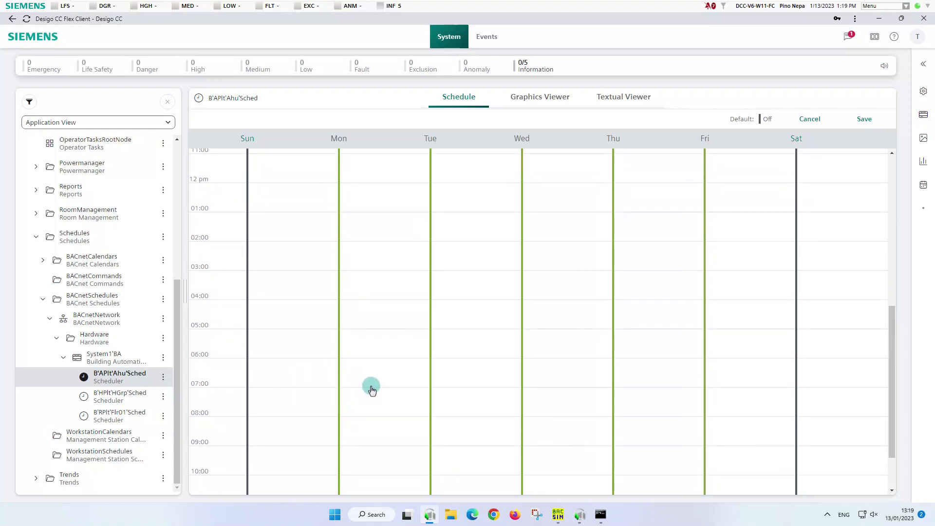
click(372, 390)
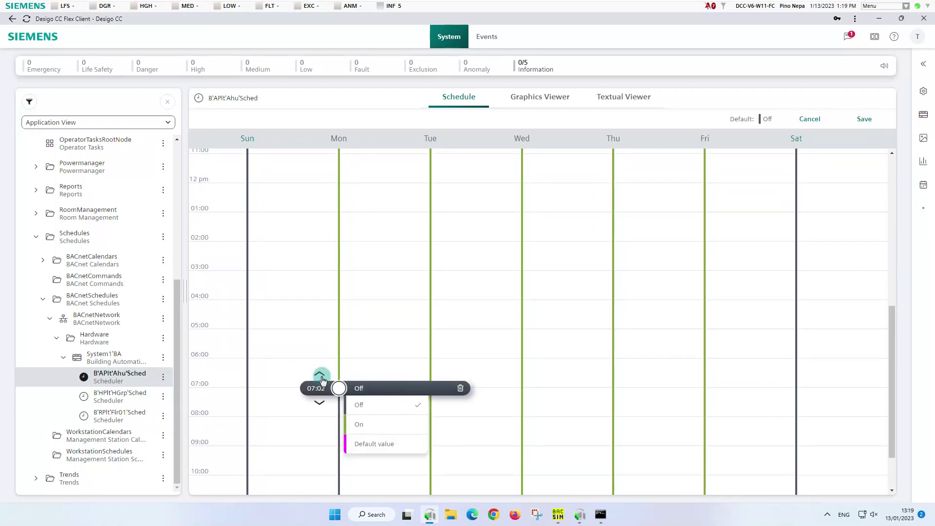
click(321, 378)
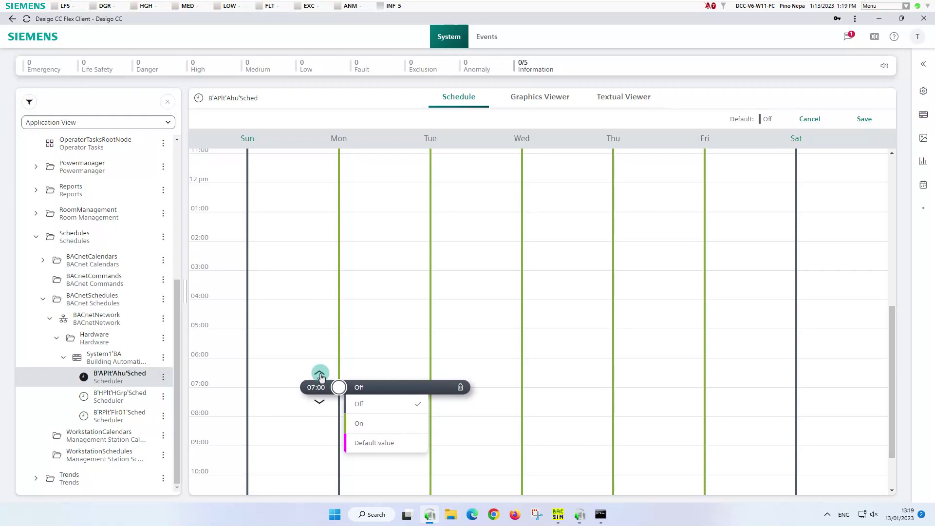
click(376, 405)
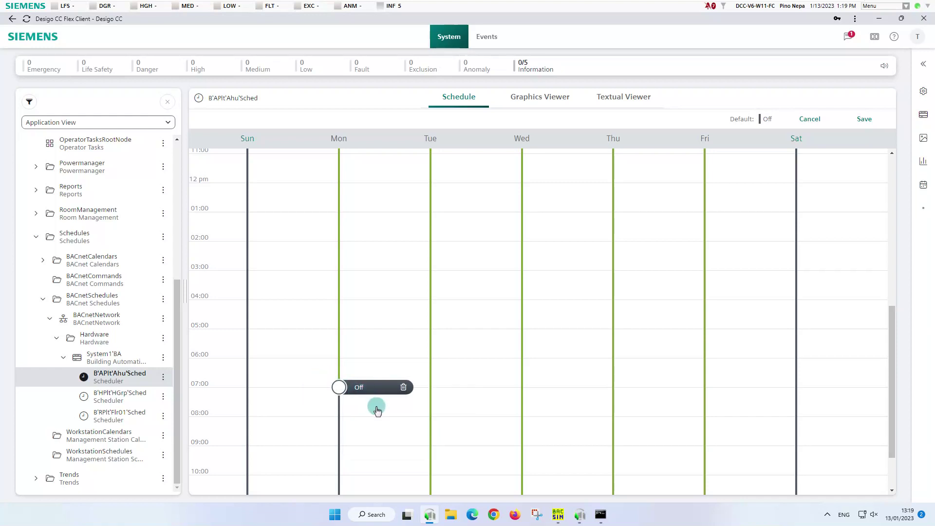
click(865, 119)
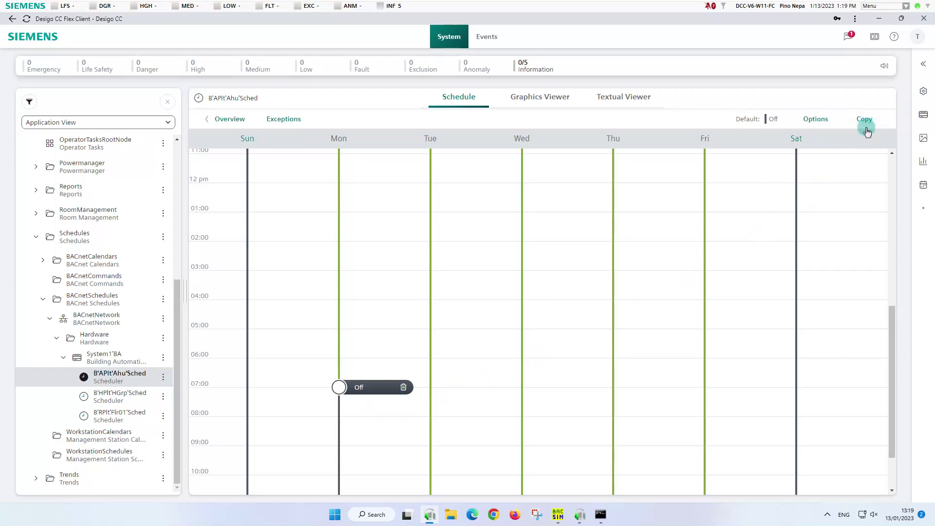
Copy Monday's program (Off midnight, On 06:00, Off 07:00 pm) to Tuesday through Friday
click(865, 119)
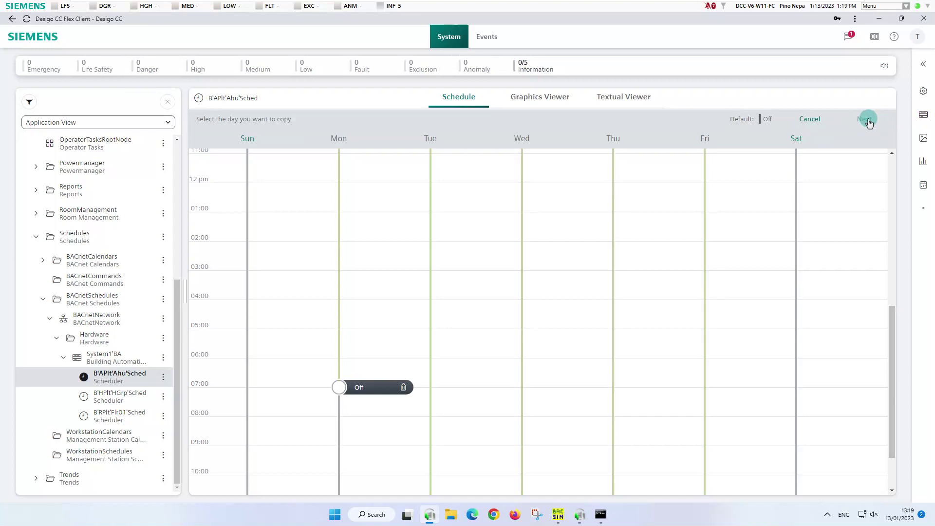
click(338, 139)
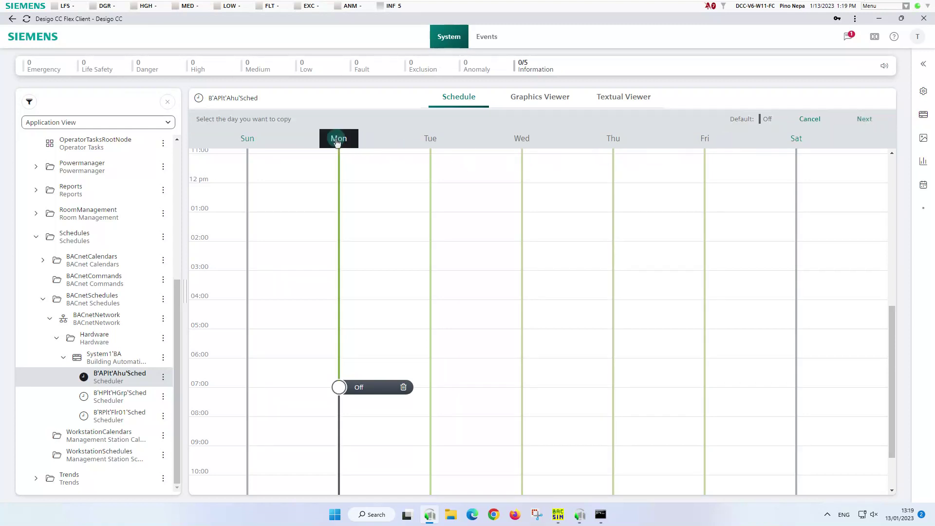
click(864, 119)
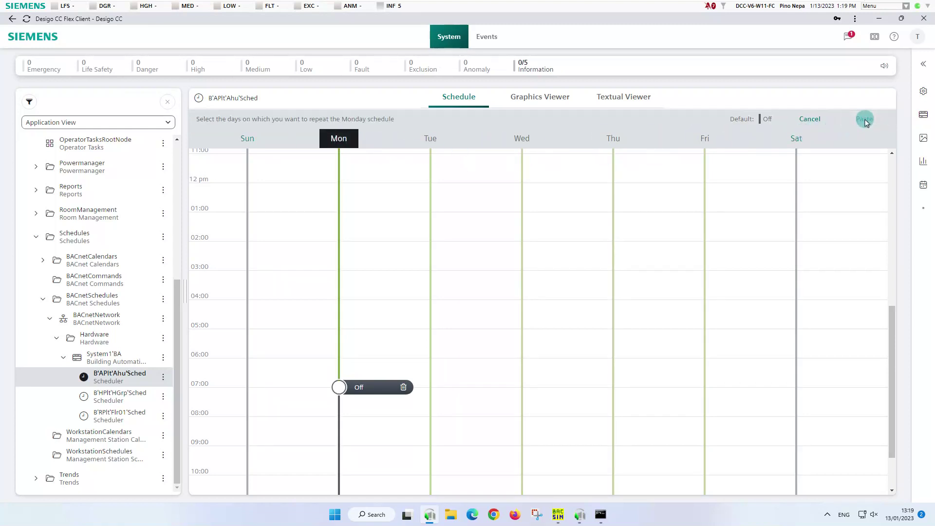
click(431, 141)
click(521, 139)
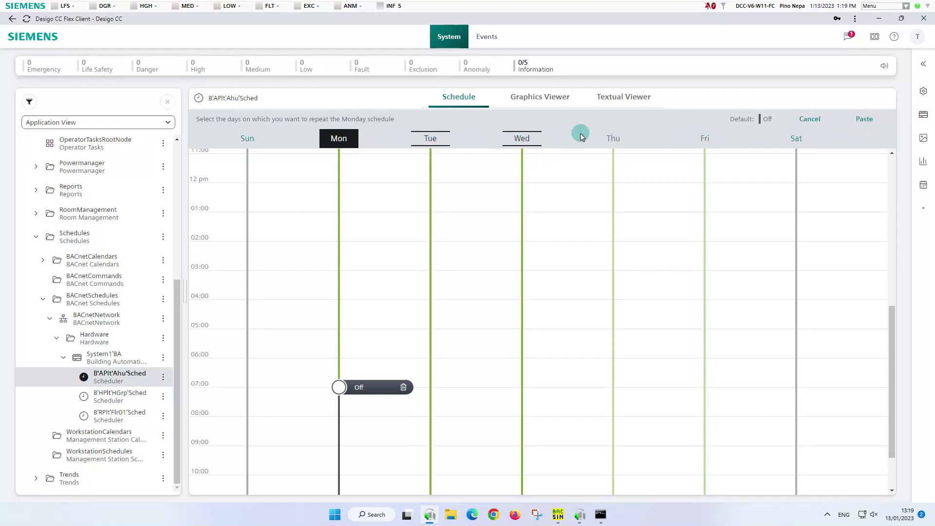
click(614, 139)
click(691, 141)
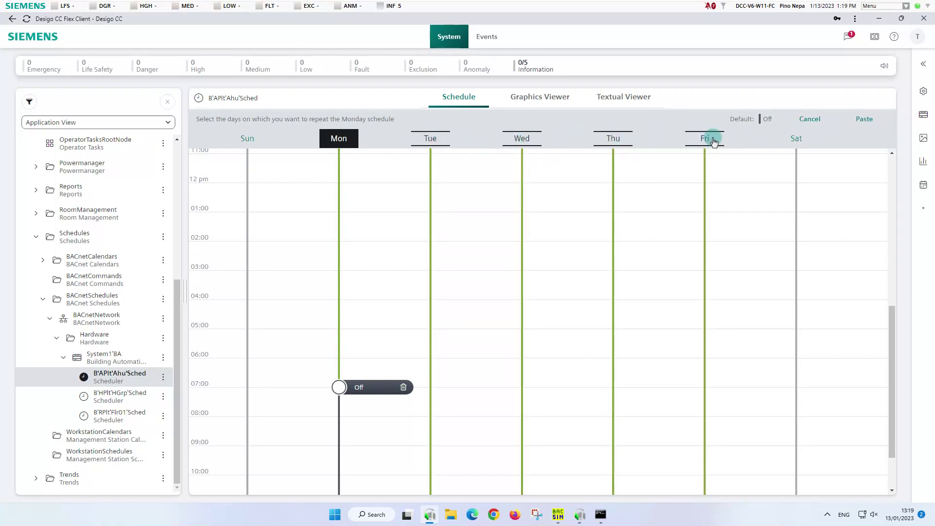
click(865, 120)
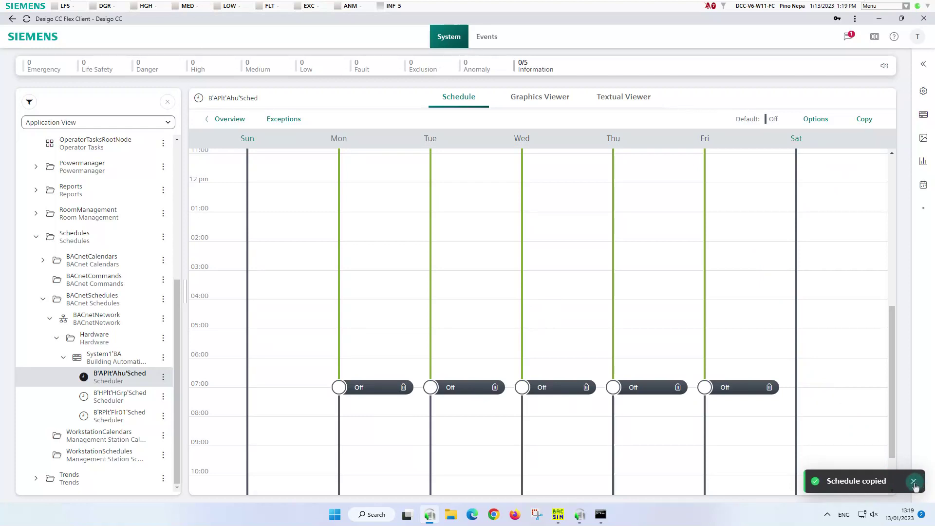
click(914, 482)
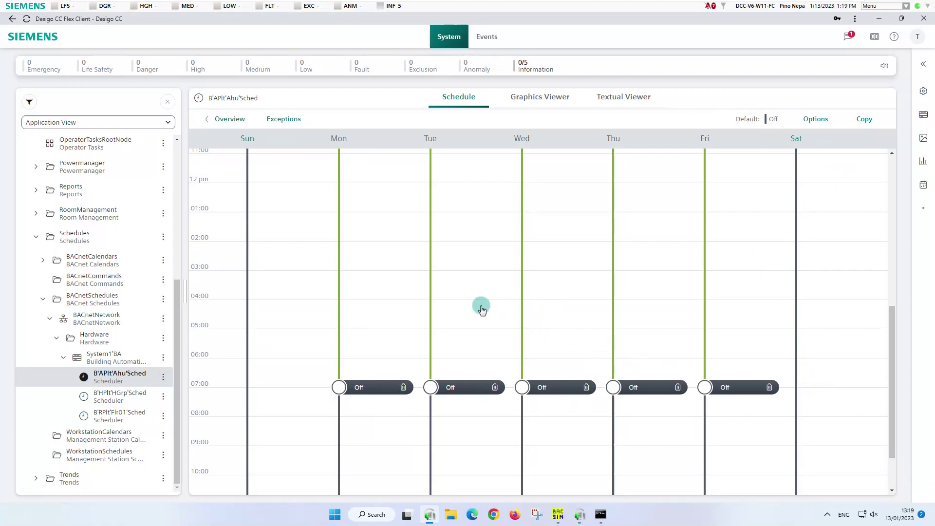
scroll(481, 309, up, 2)
scroll(481, 309, up, 4)
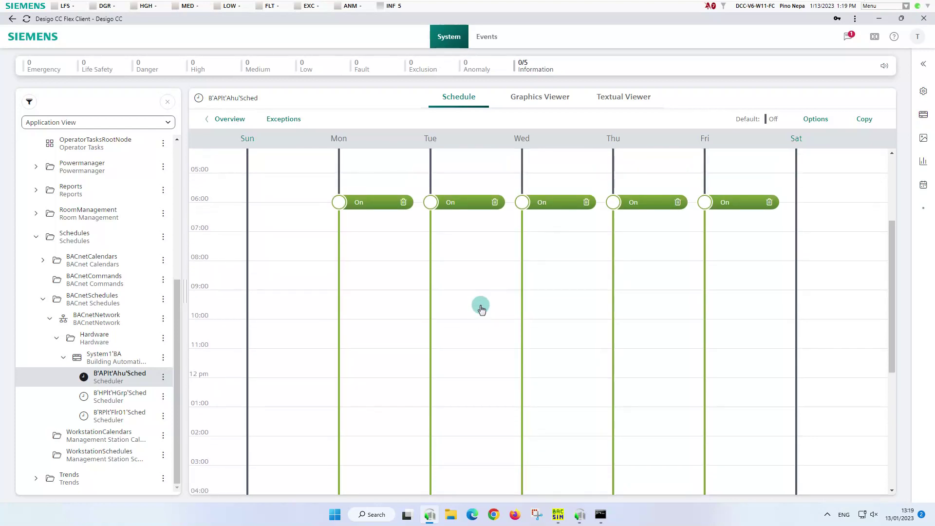
scroll(481, 309, up, 5)
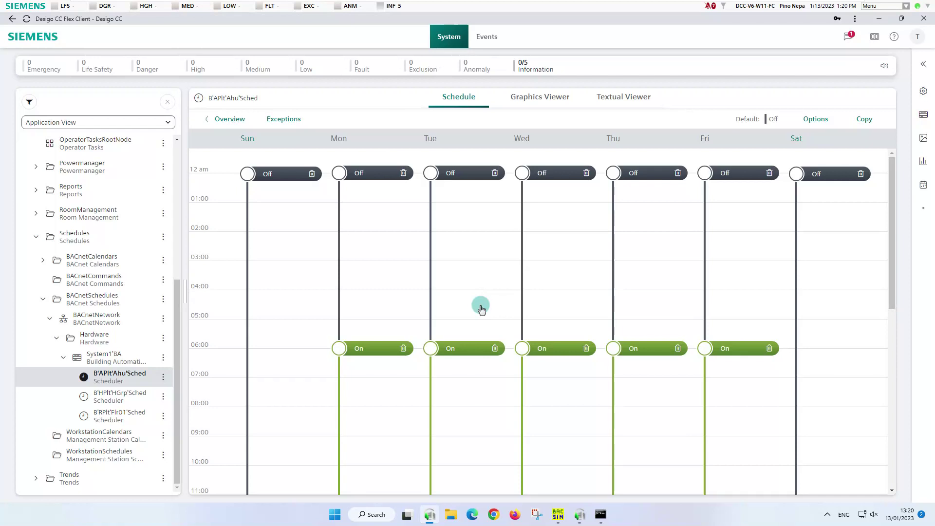
click(230, 119)
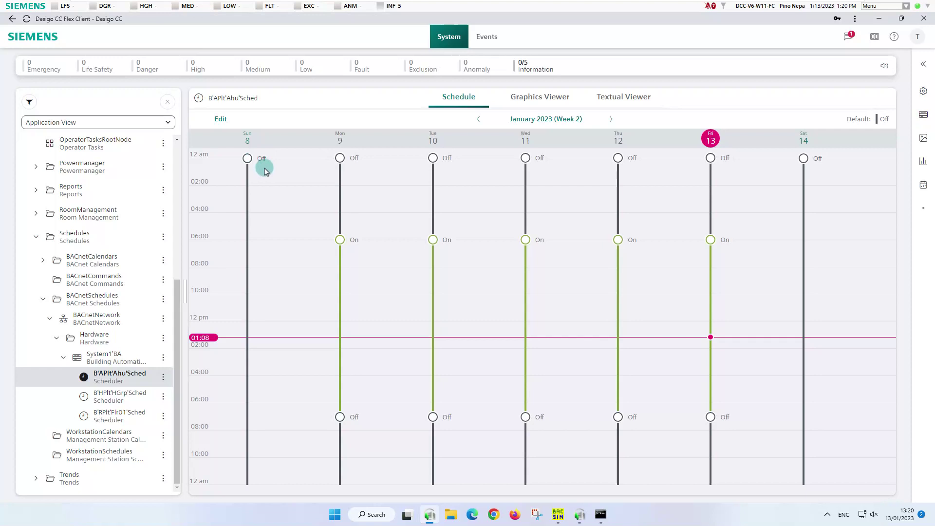
click(611, 120)
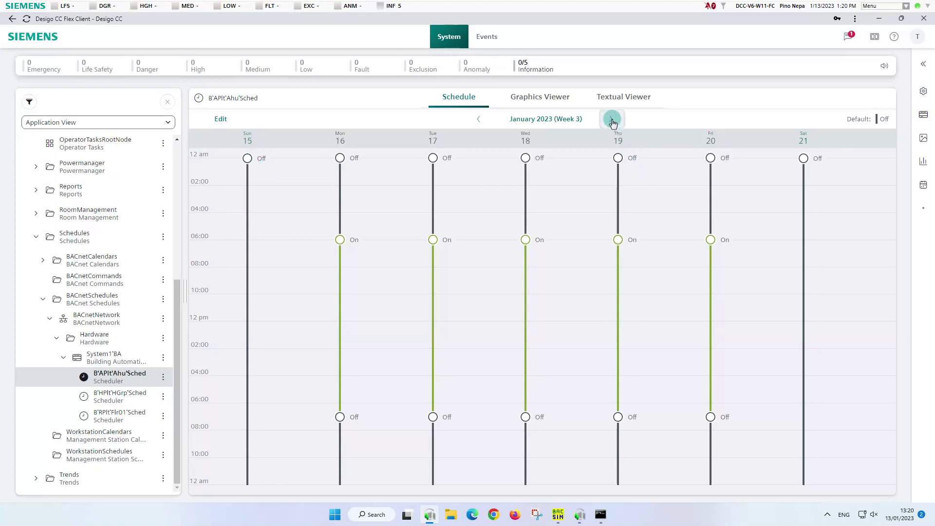
click(612, 119)
click(612, 120)
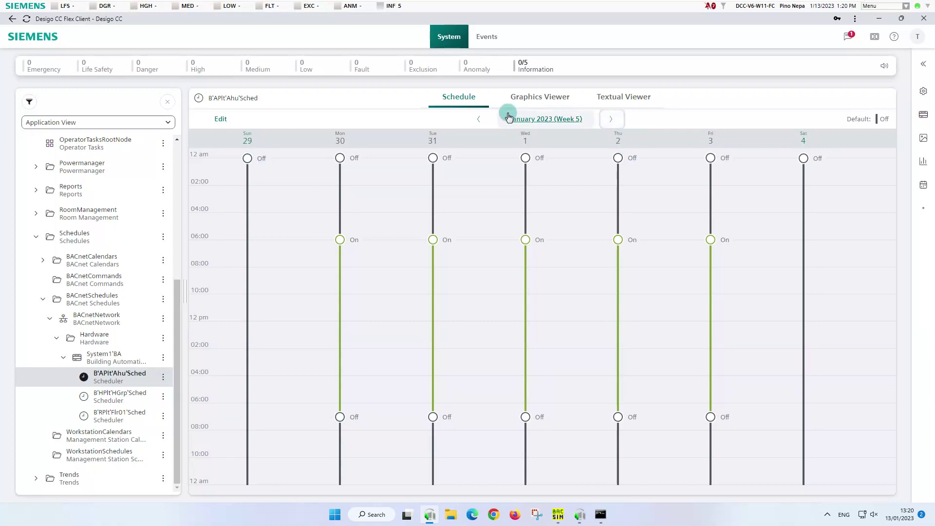
click(479, 119)
click(480, 120)
click(480, 119)
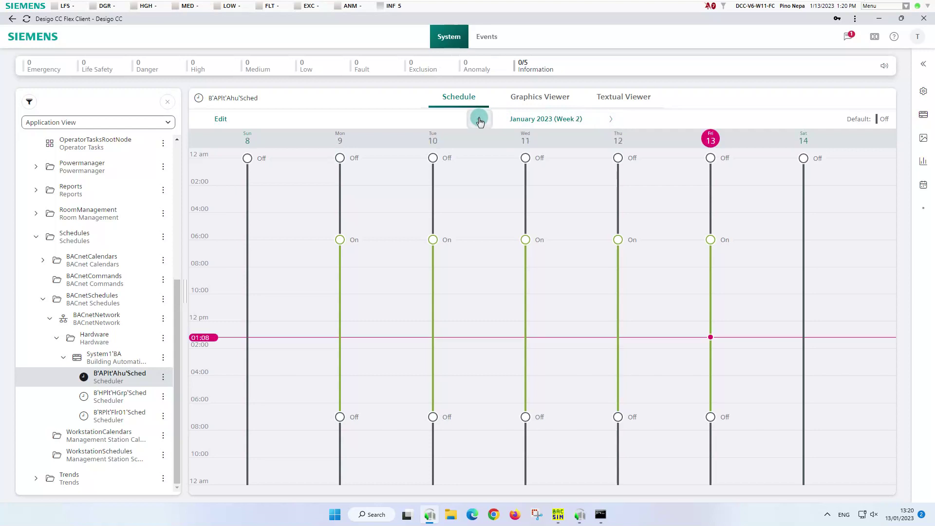
click(222, 120)
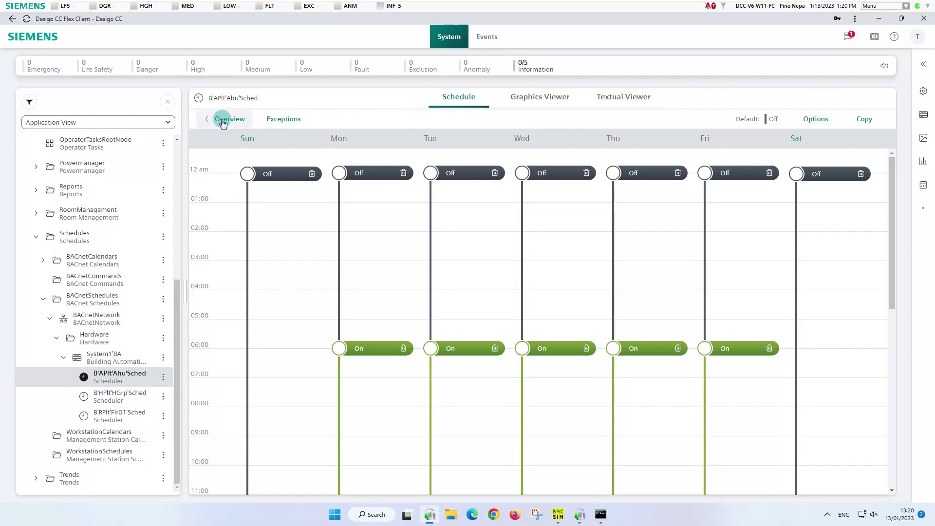
Show the Ahu'Sched exceptions in List View, with Global'Cln1 at priority 15
click(297, 122)
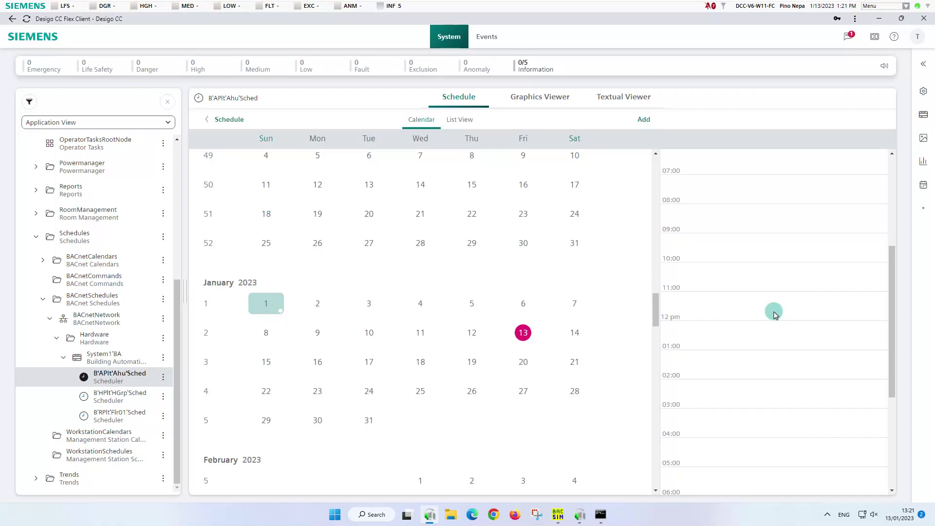
click(460, 121)
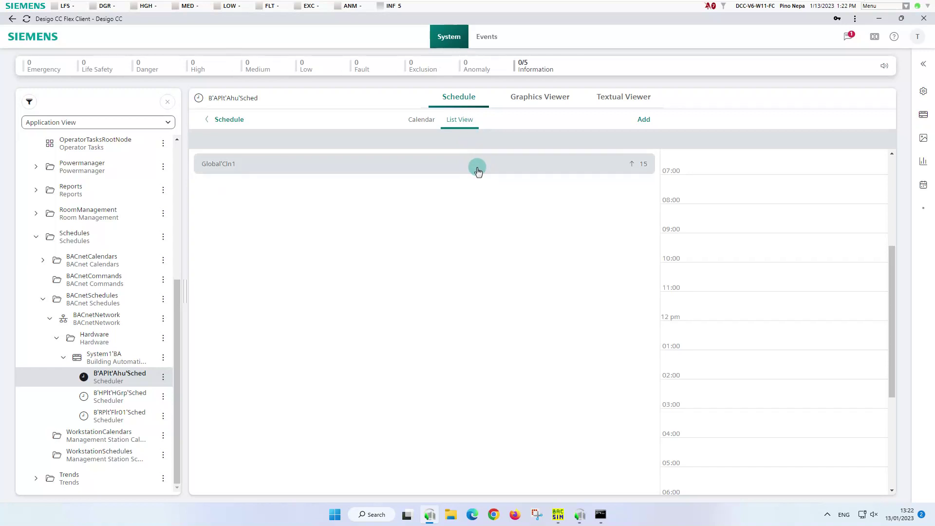
Keep Global'Cln1 at priority 15, then show the January 2023 calendar and select 19 January
click(478, 170)
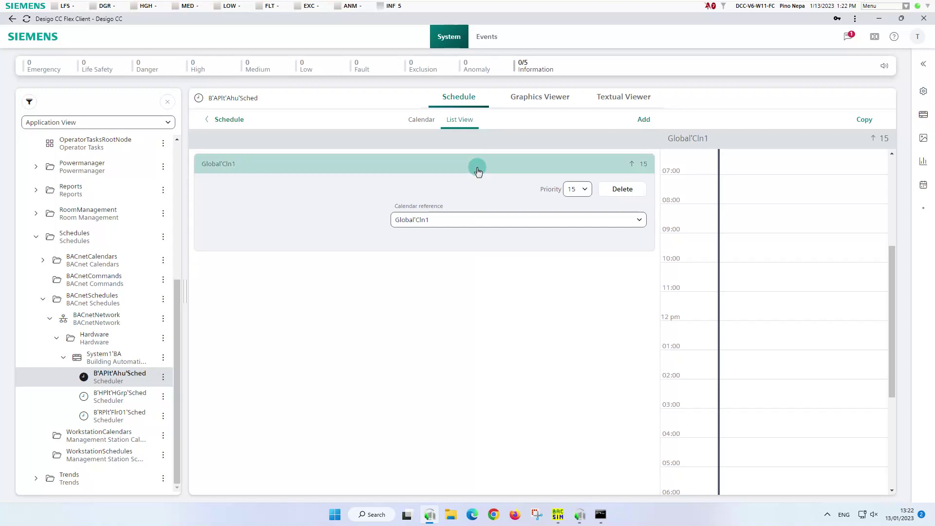
click(585, 190)
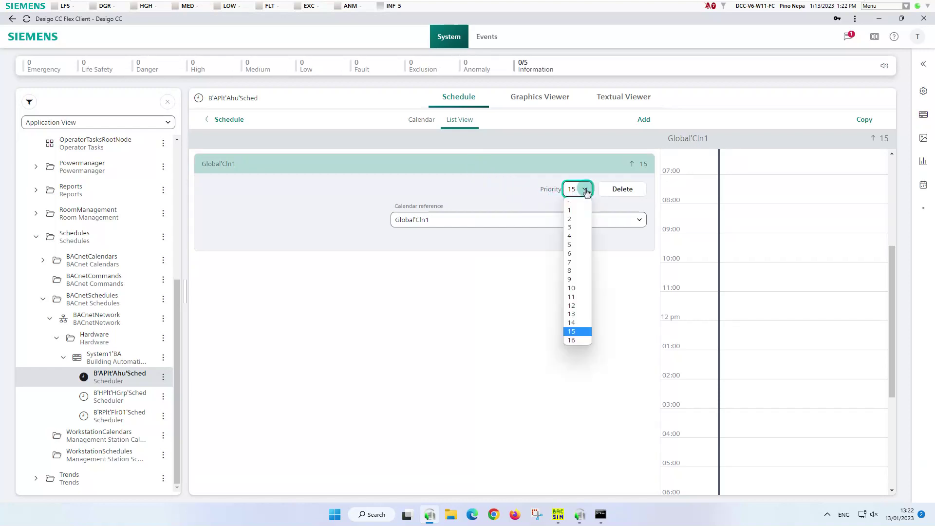
click(586, 189)
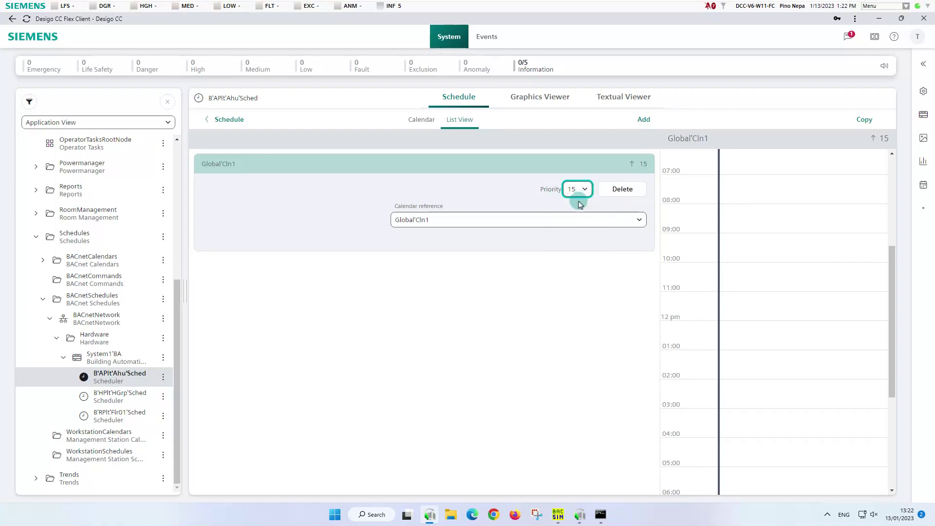
click(638, 220)
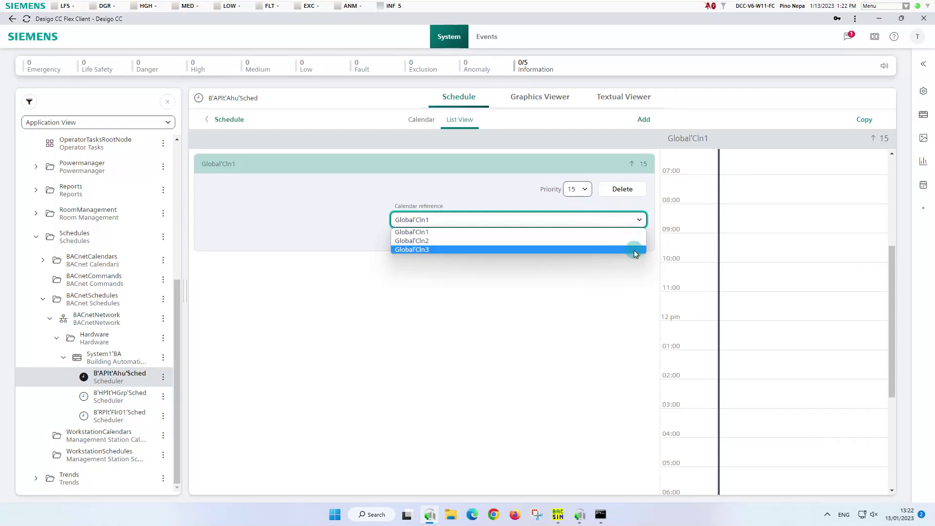
click(639, 220)
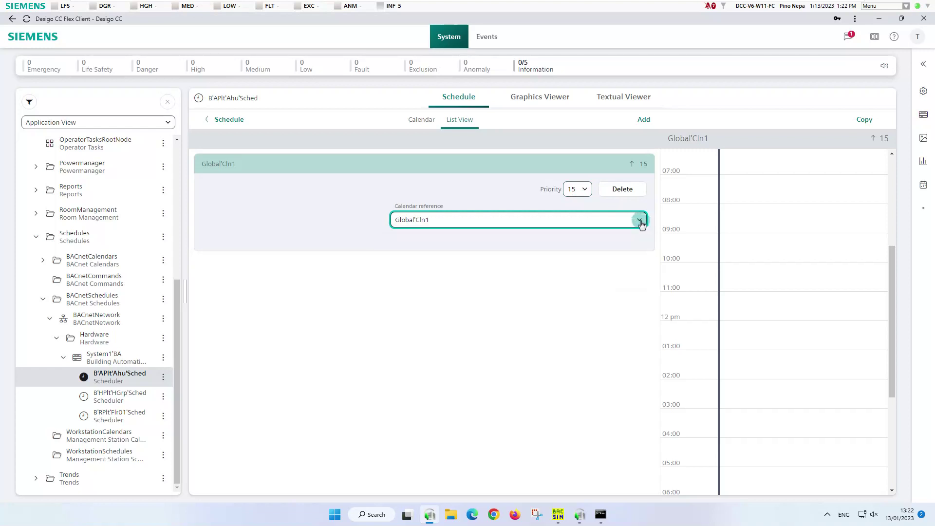
scroll(801, 243, up, 5)
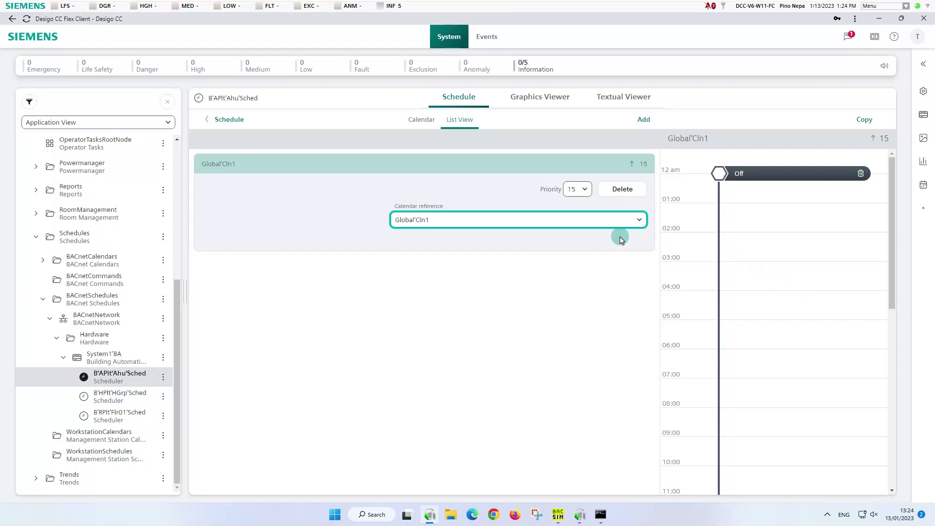
click(421, 125)
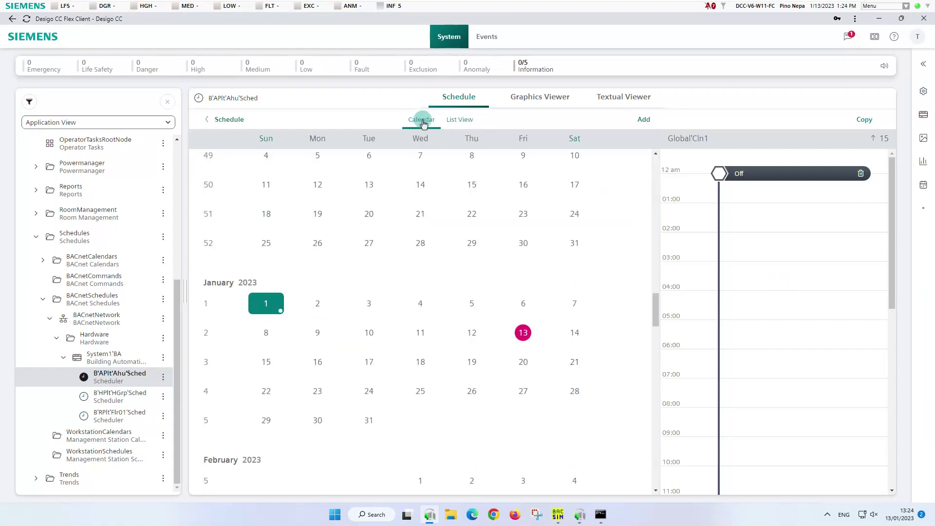
click(471, 361)
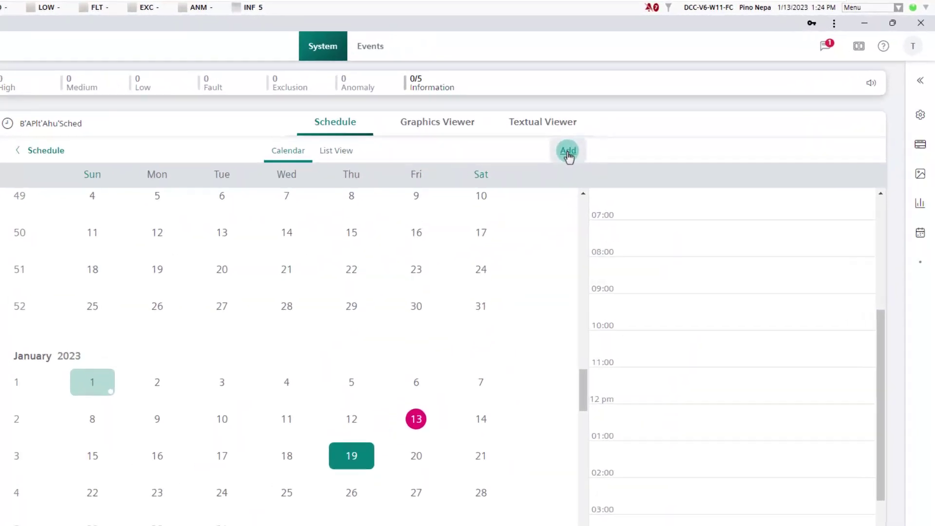
Create a date-range exception from 19 to 20 January 2023 with priority 15
click(643, 120)
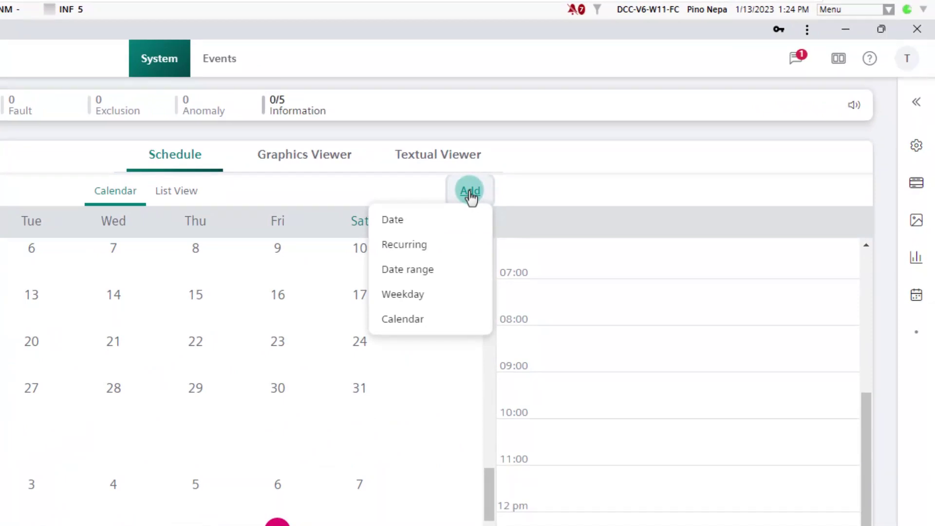
click(471, 226)
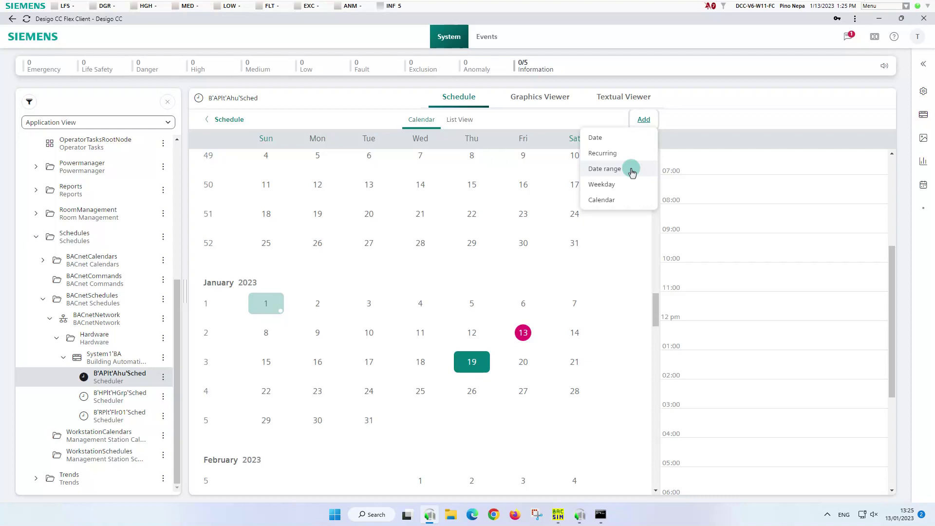
click(604, 168)
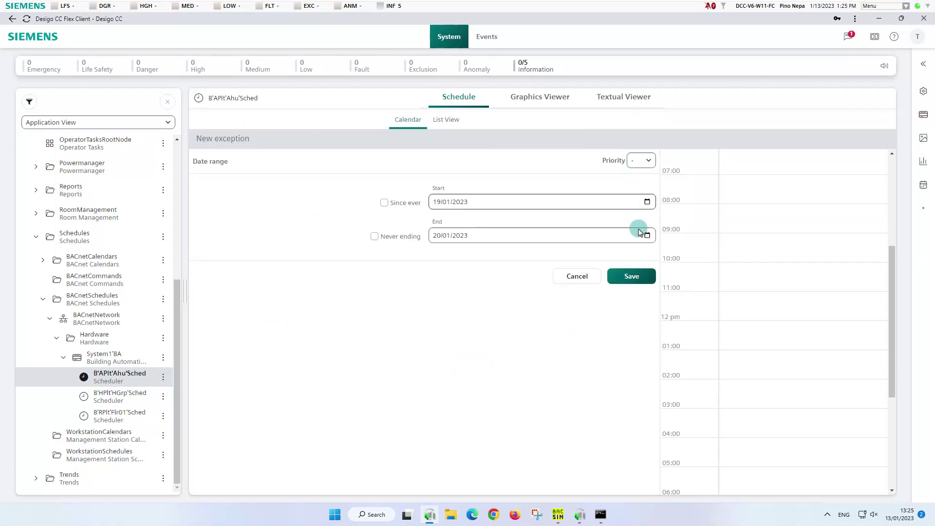
click(647, 237)
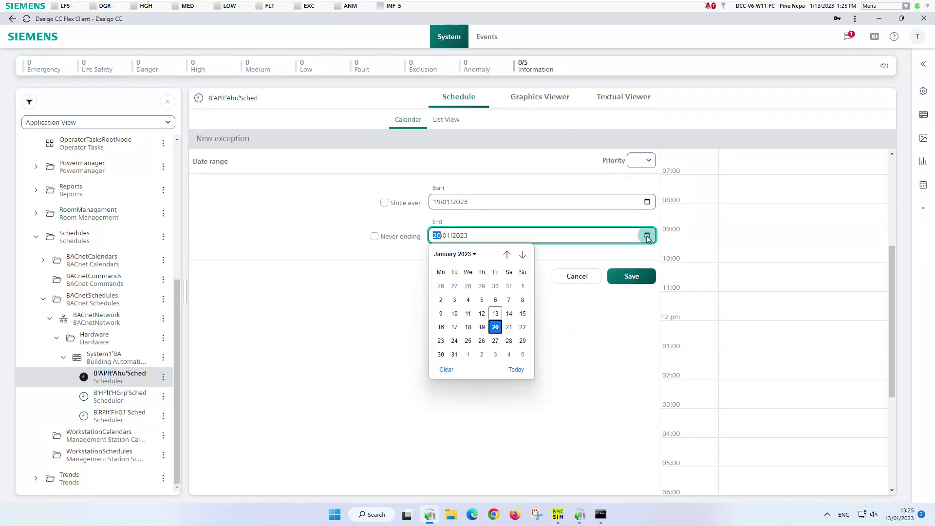
click(496, 327)
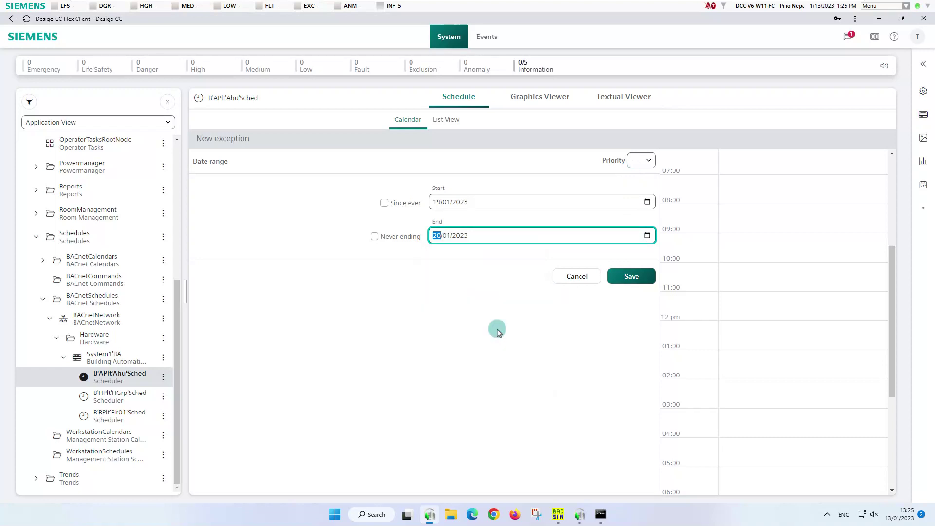
click(642, 161)
click(641, 304)
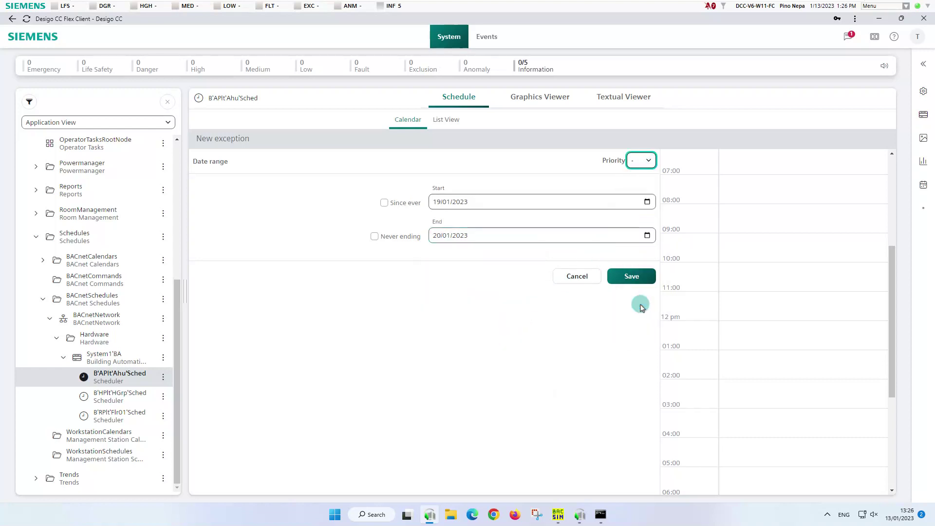
Switch the AHU On at 07:00 pm and Off near 11:00 pm, then save the exception
drag(891, 321, 912, 413)
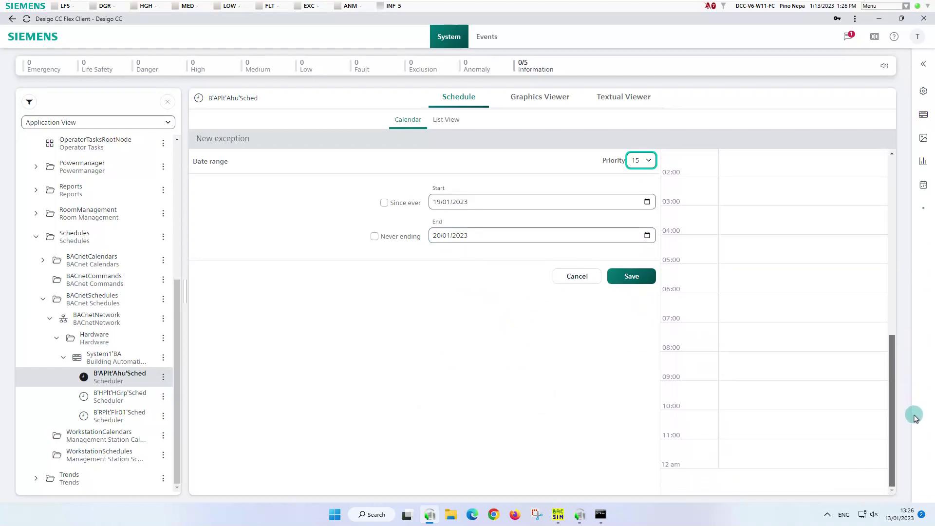
click(737, 326)
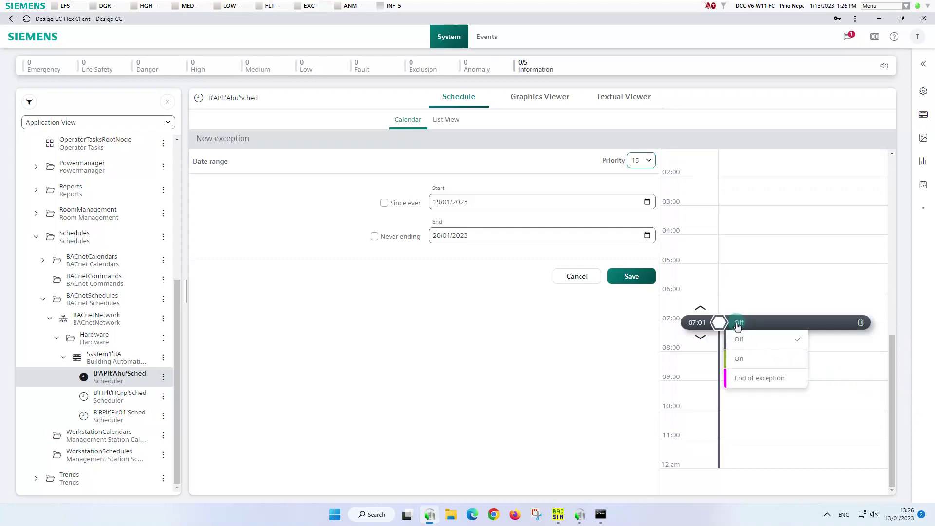
click(748, 363)
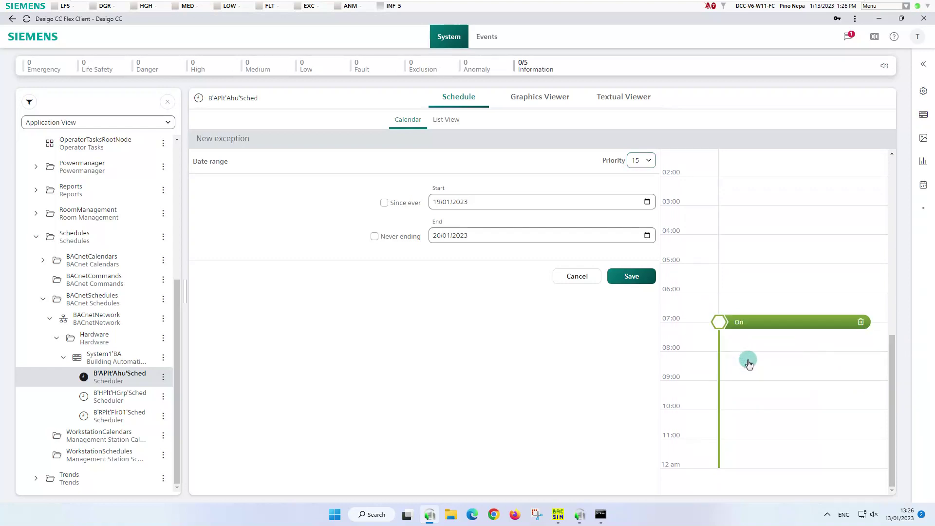
click(753, 445)
click(700, 428)
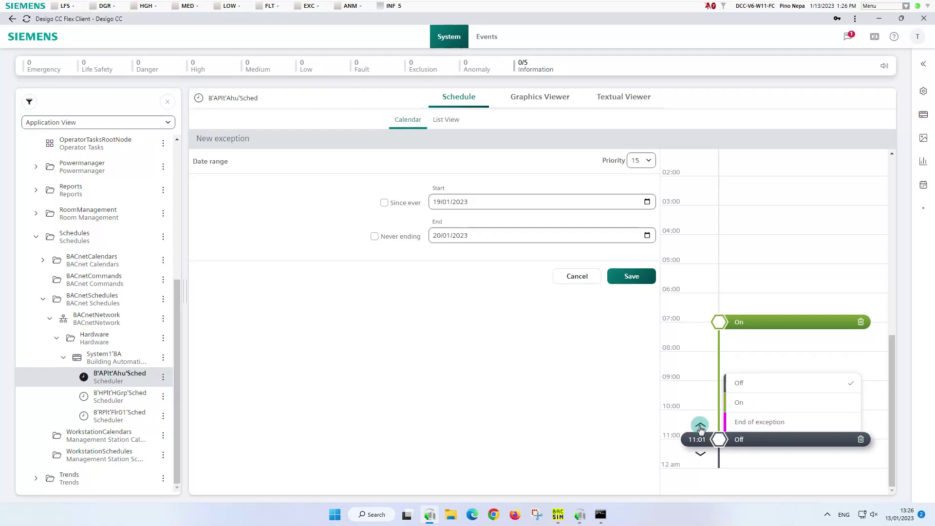
click(765, 445)
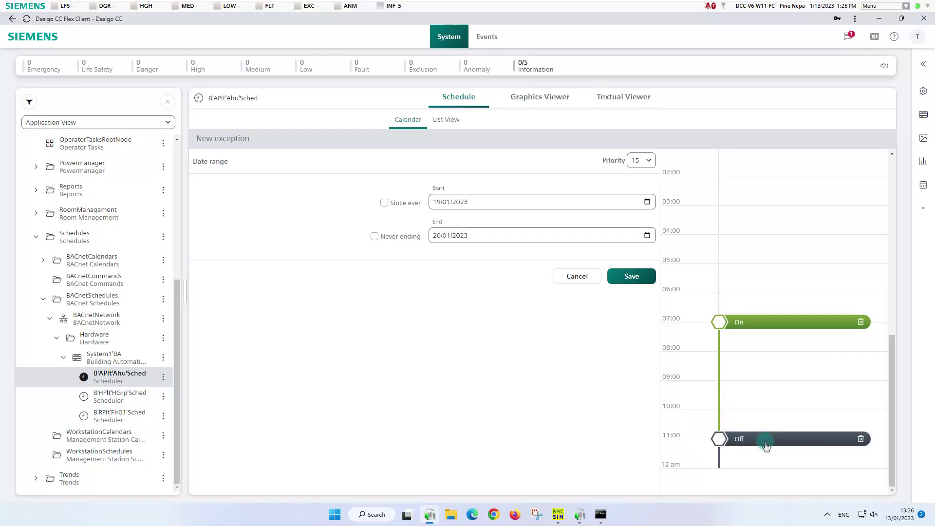
click(639, 281)
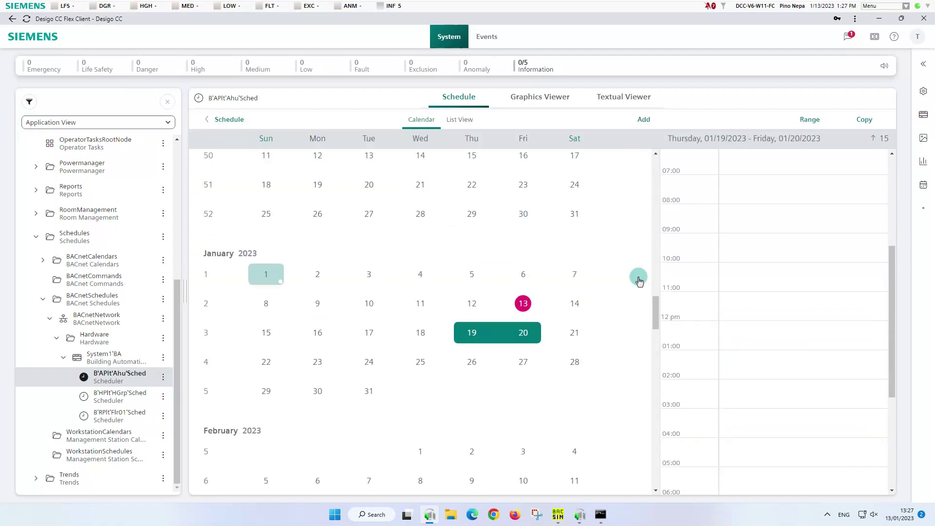
Create a single-date exception for 21 January 2023 with priority 15
click(576, 336)
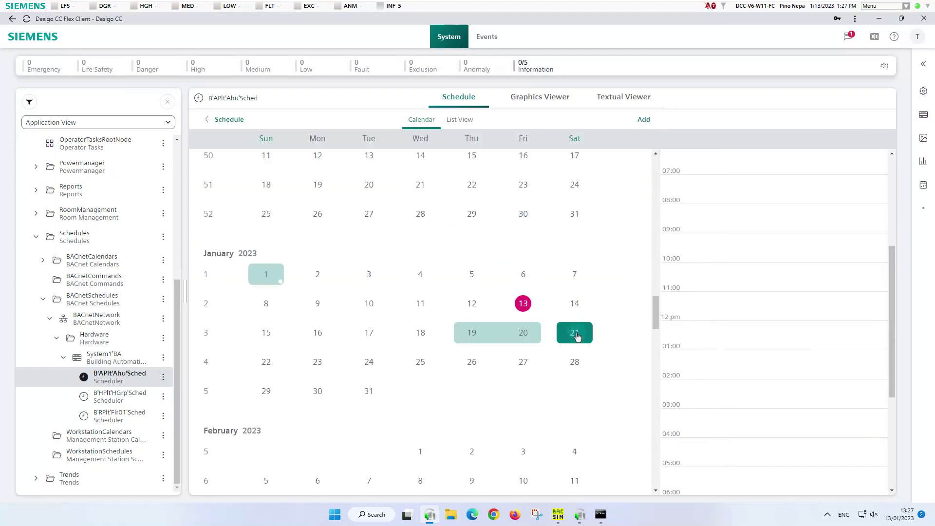
click(643, 120)
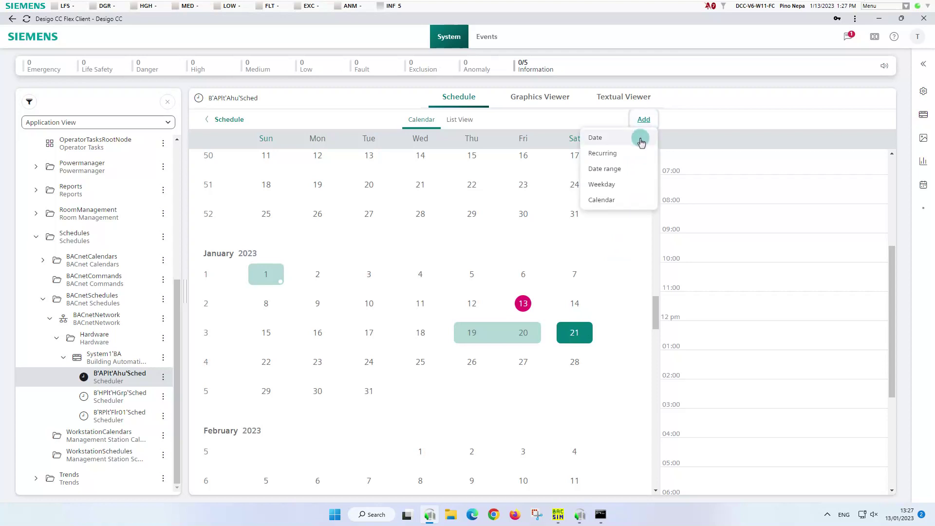
click(641, 140)
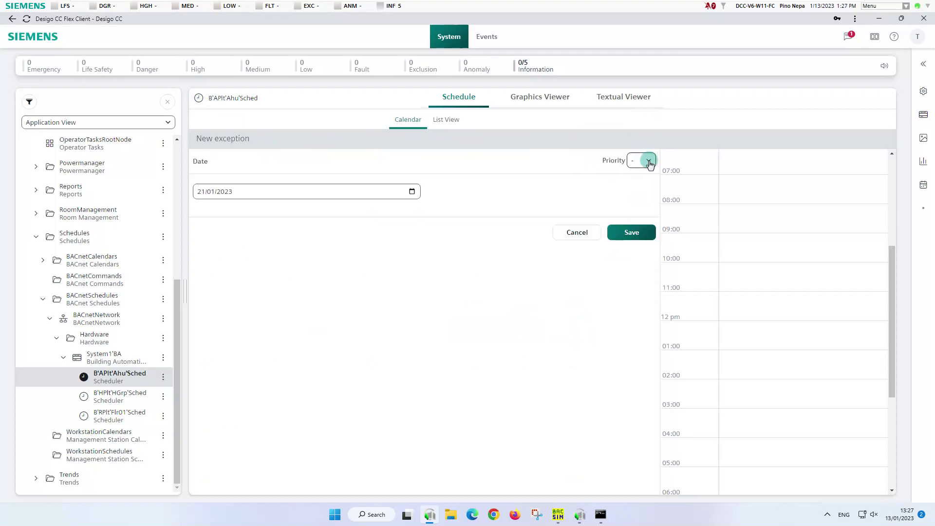
click(648, 161)
click(651, 303)
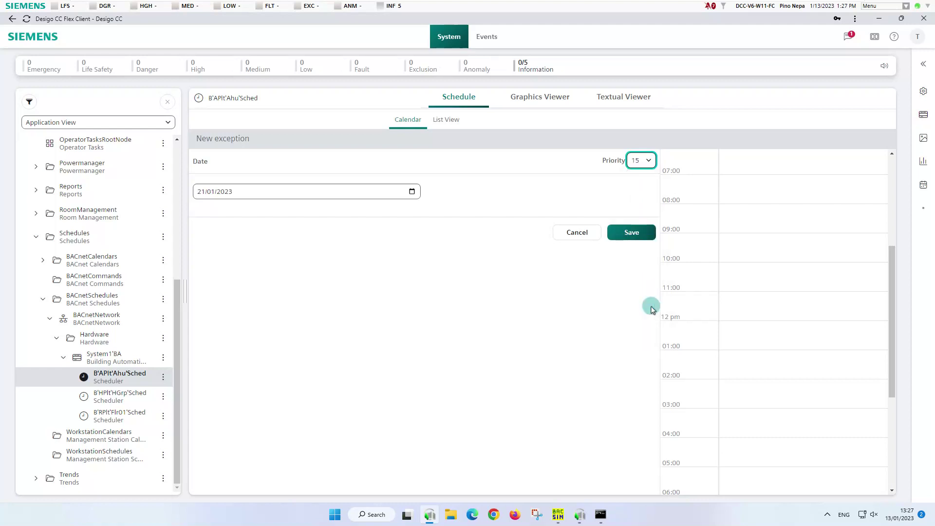
Add an On switch point at exactly 11:00 and save the 21 January exception
click(740, 292)
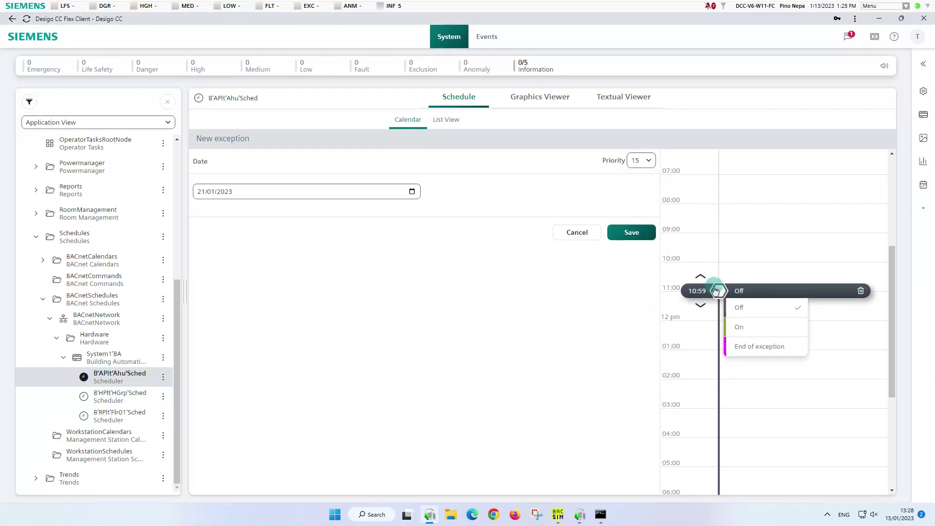
click(700, 306)
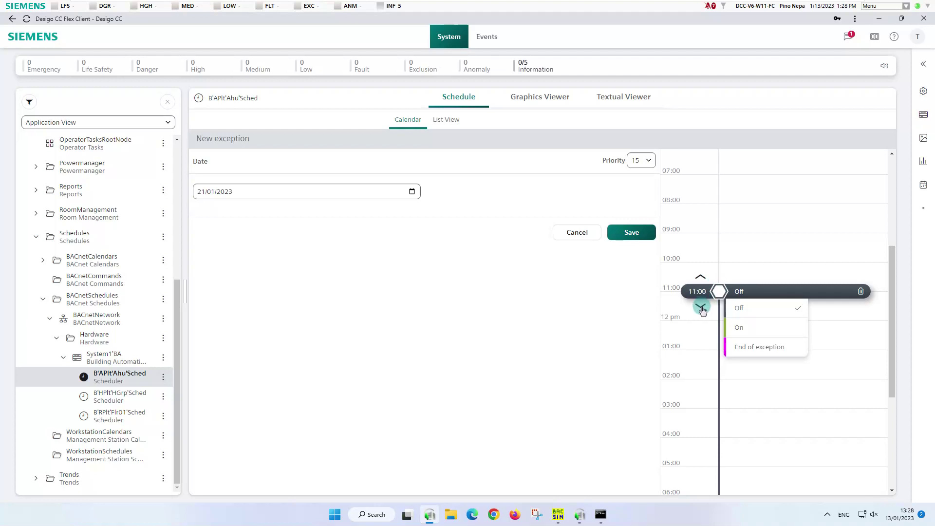
click(745, 328)
scroll(753, 332, down, 3)
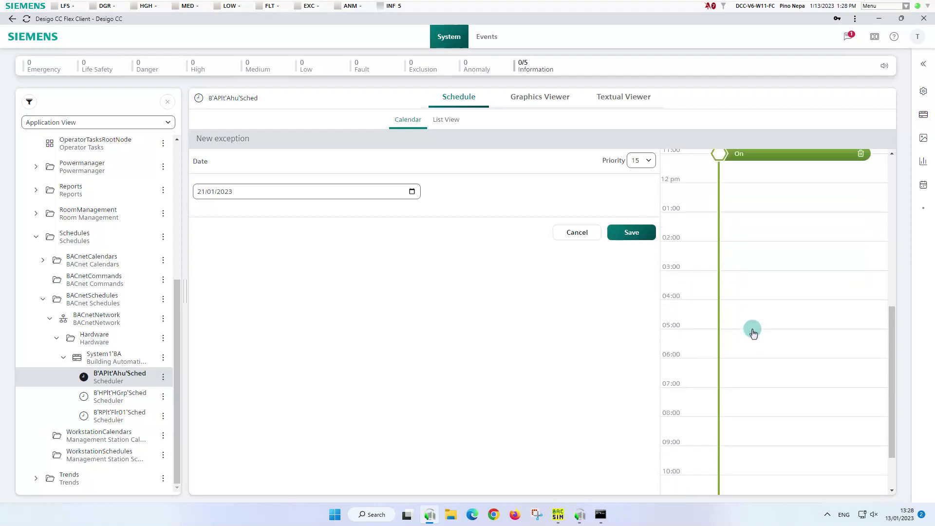
scroll(753, 332, down, 2)
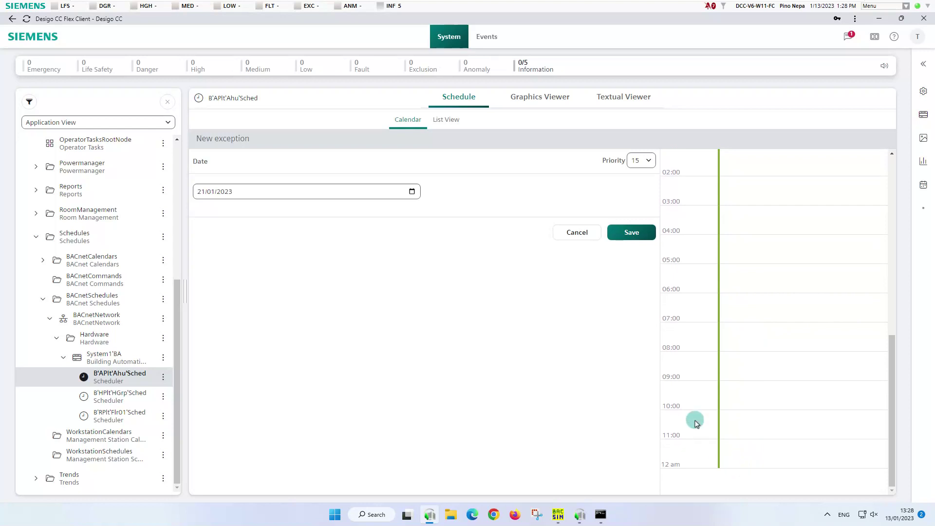
click(633, 234)
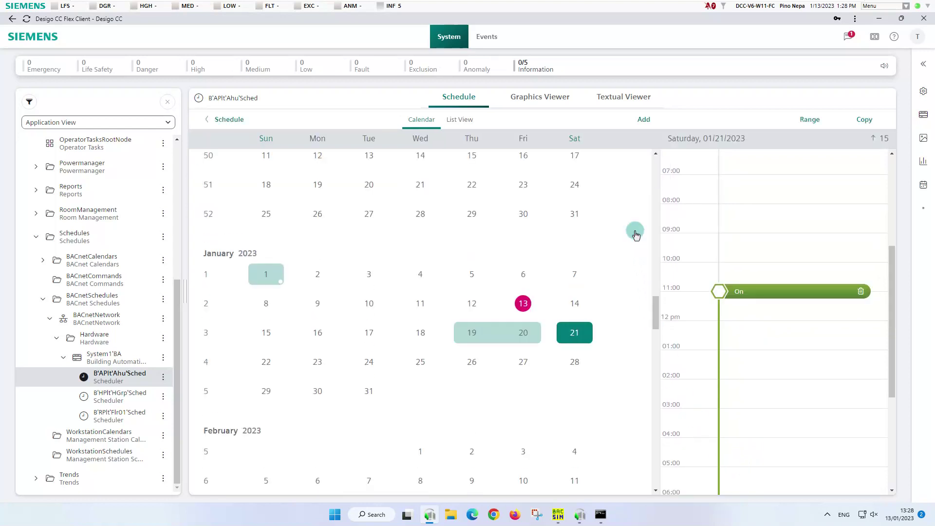
Check the three exceptions in List View, then go back to the weekly program
click(472, 341)
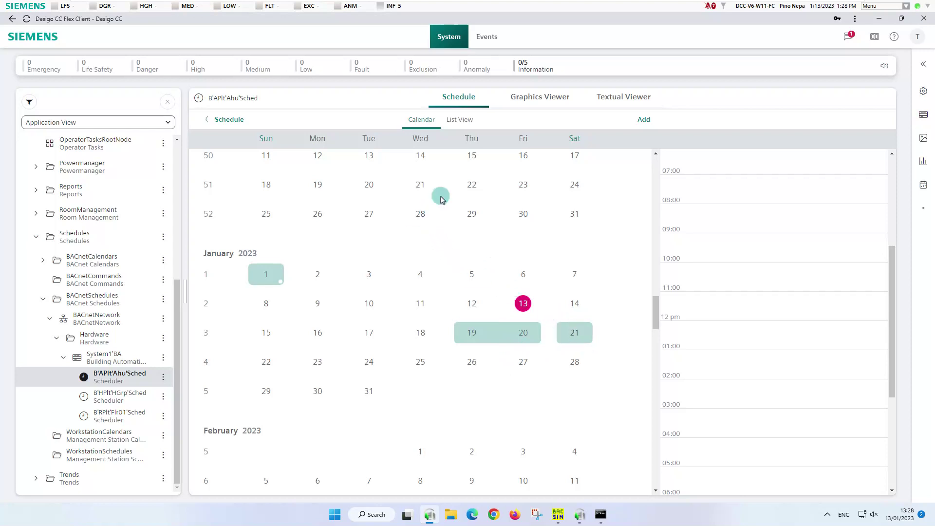
click(464, 120)
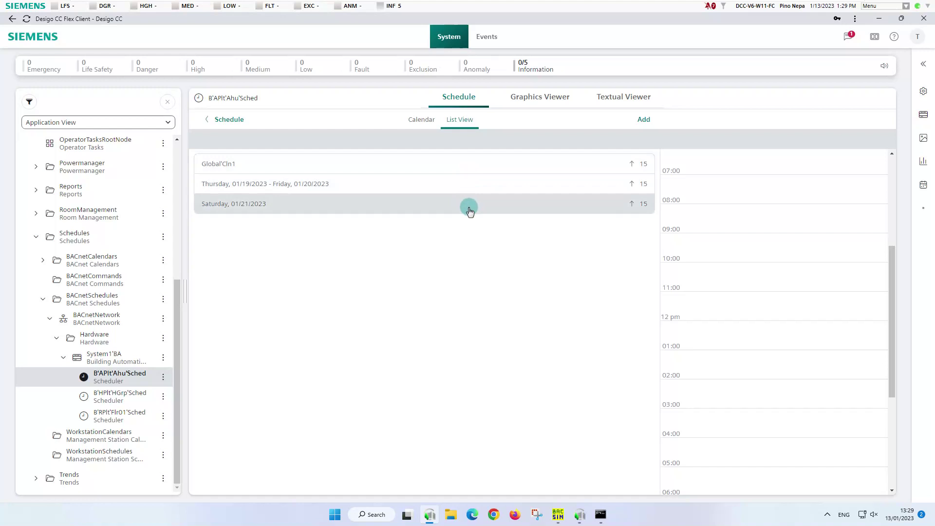
click(229, 119)
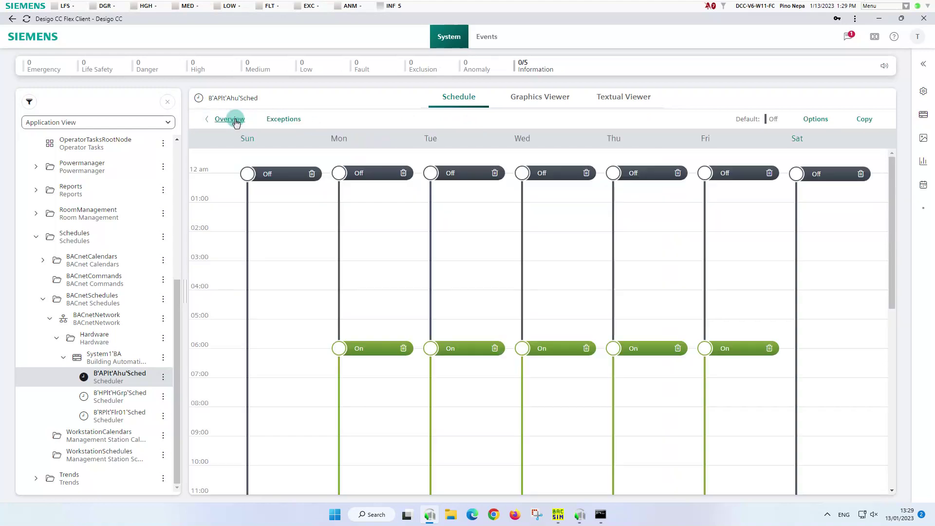
click(236, 121)
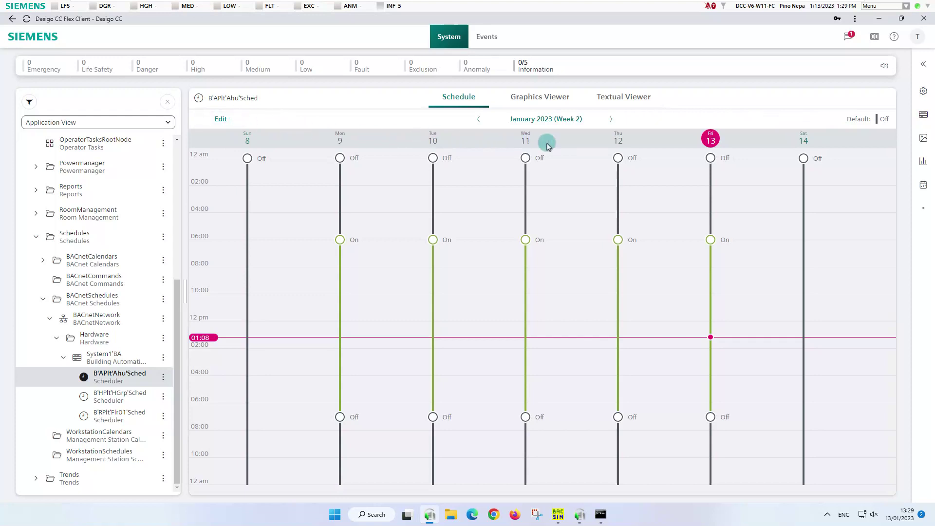
Advance the overview to the week of 15–21 January 2023
click(611, 120)
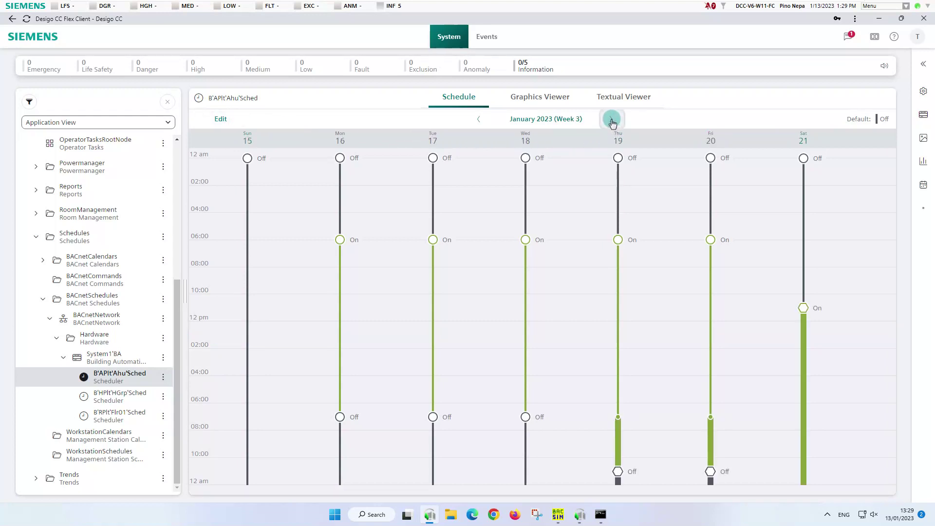